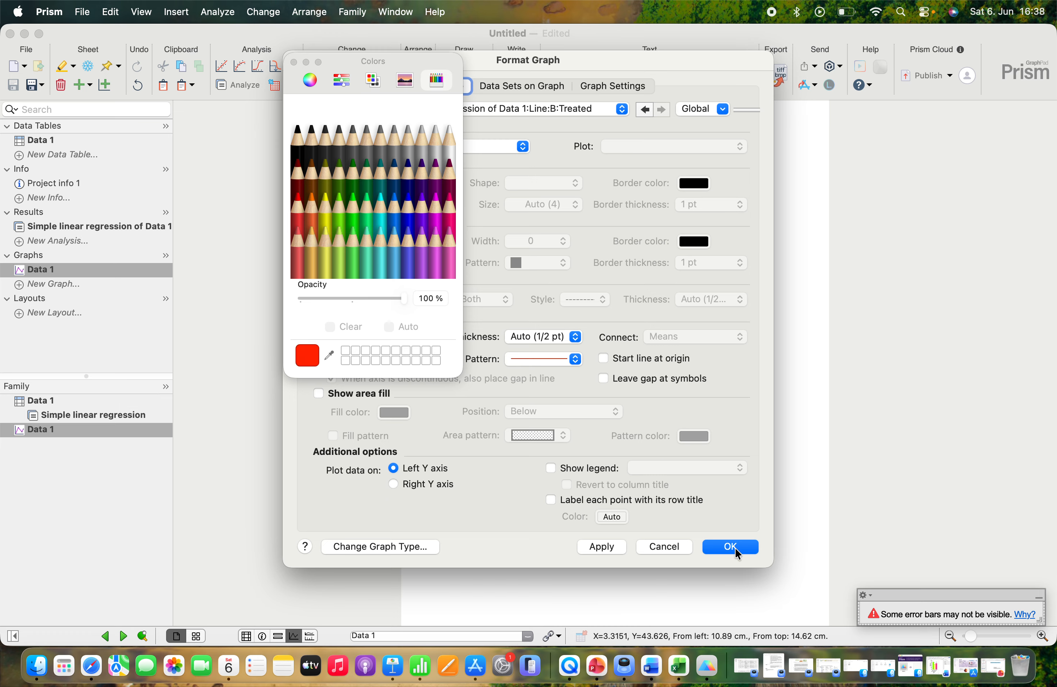
Step: Set the colour of the Control simple linear regression line to Moss green and apply it to the graph
{"action": "left_click", "coordinate": [540, 109]}
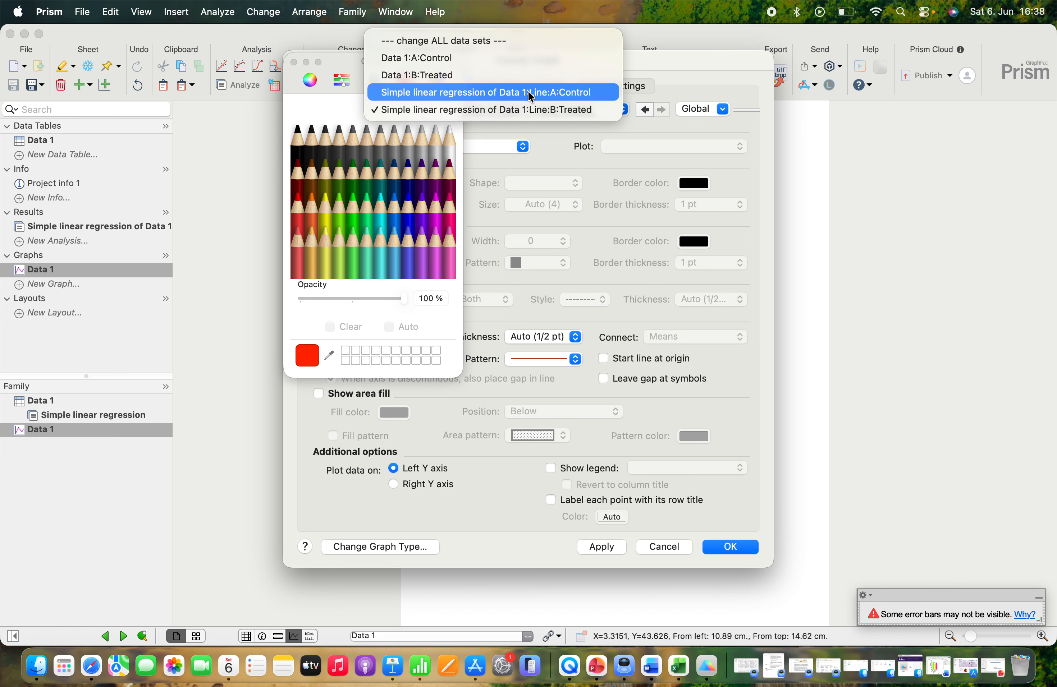
{"action": "left_click", "coordinate": [528, 92]}
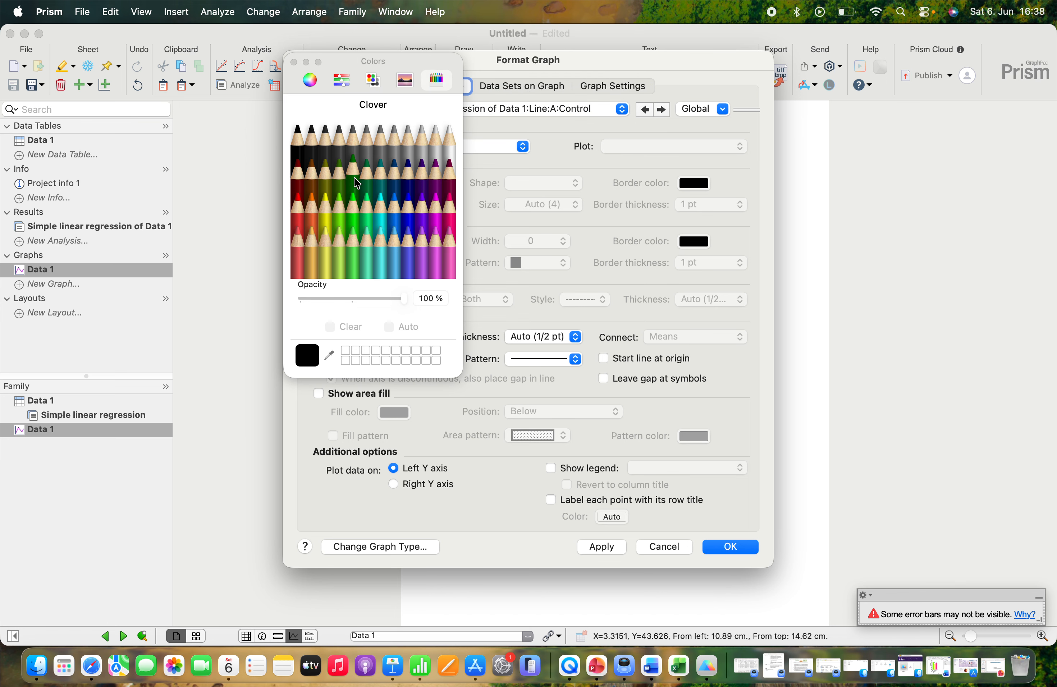
{"action": "left_click", "coordinate": [366, 178]}
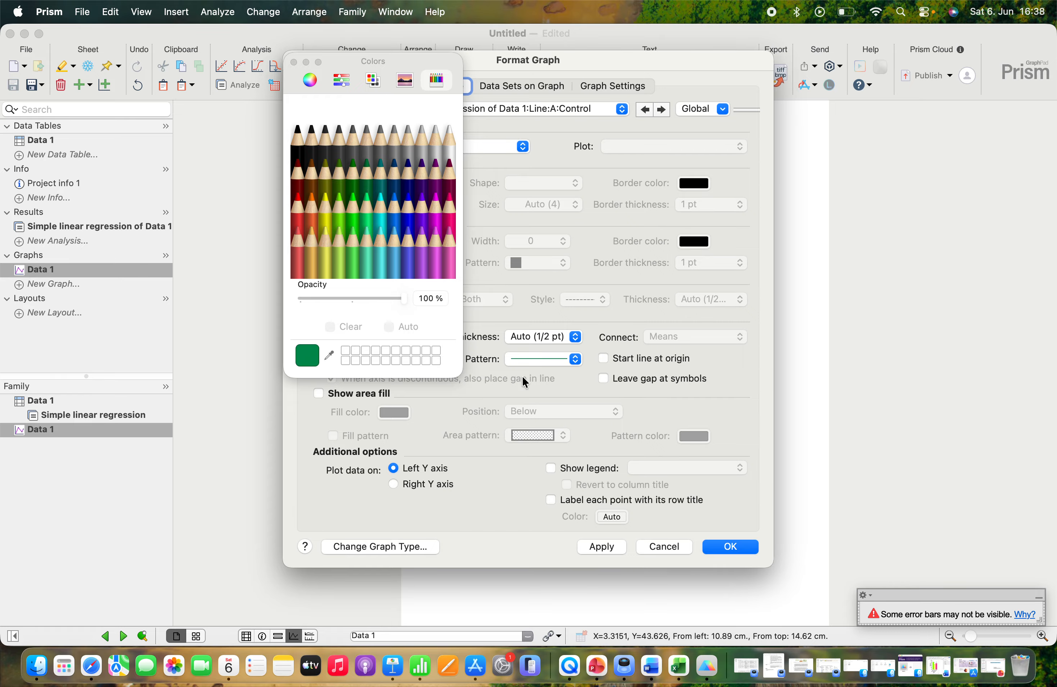
{"action": "left_click", "coordinate": [719, 547]}
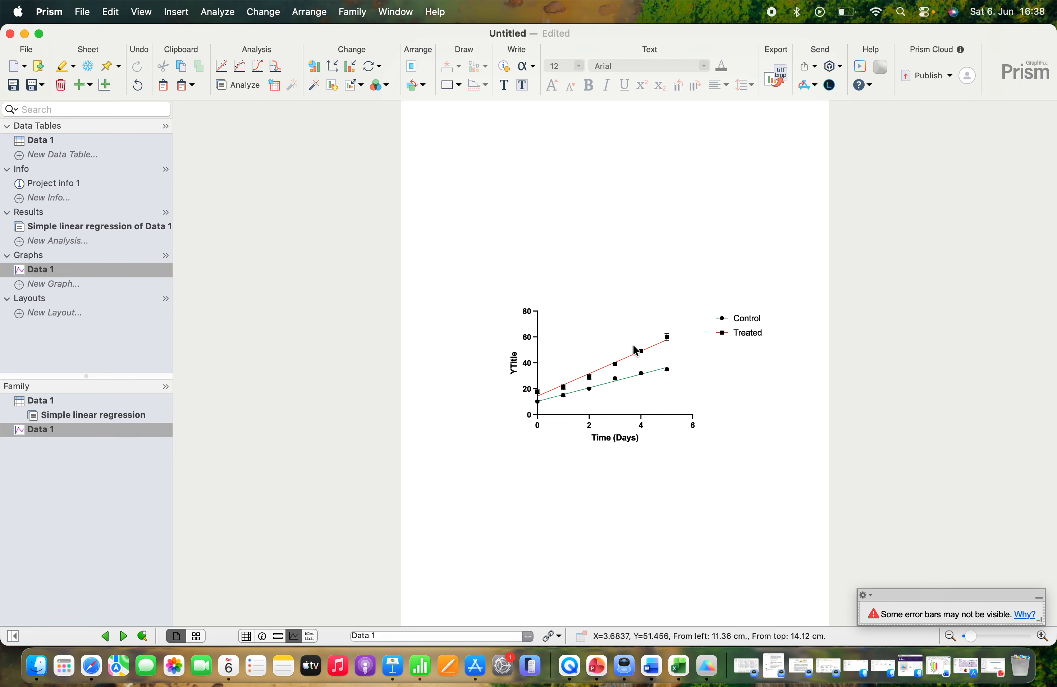
Step: Recolour the Treated data set's symbols light salmon red on the graph
{"action": "double_click", "coordinate": [639, 351]}
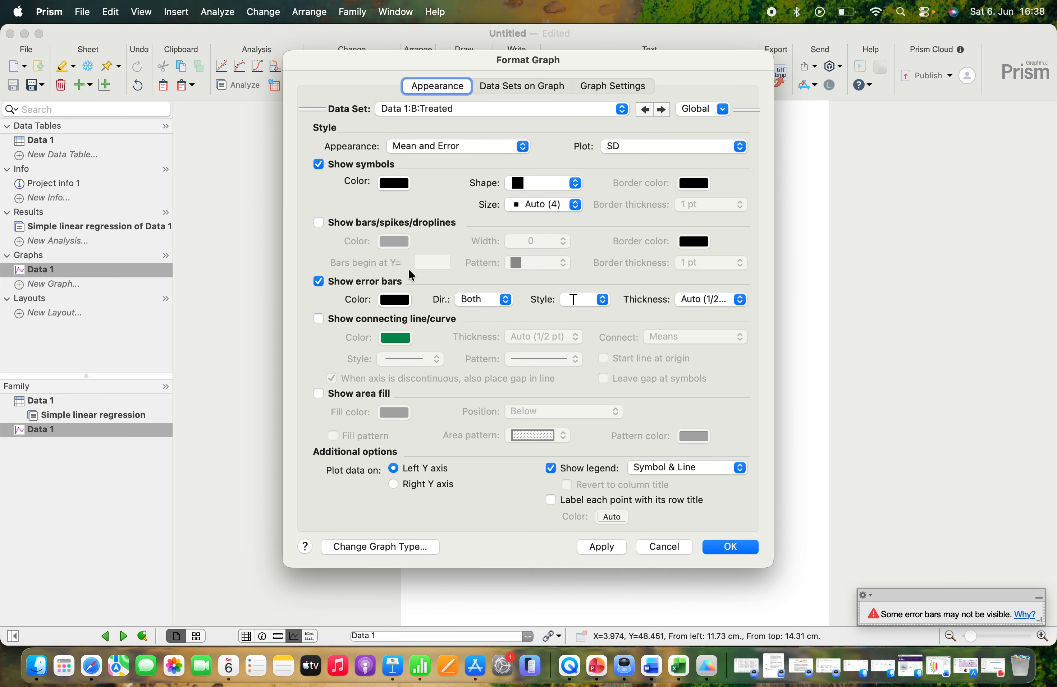
{"action": "left_click", "coordinate": [394, 183]}
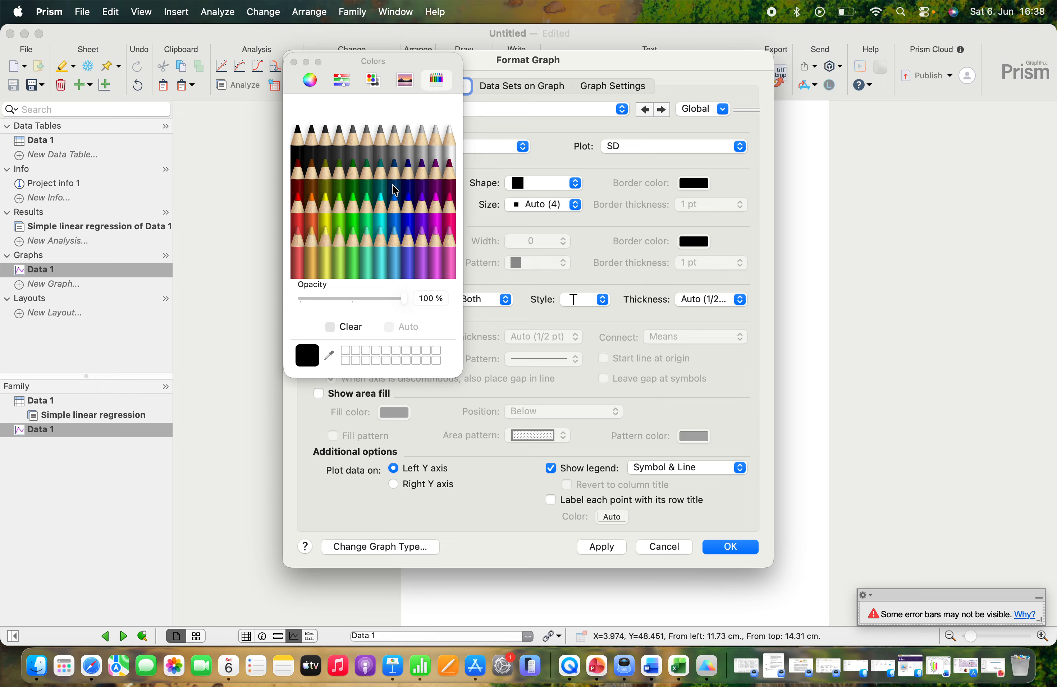
{"action": "left_click", "coordinate": [298, 231]}
{"action": "left_click", "coordinate": [729, 547]}
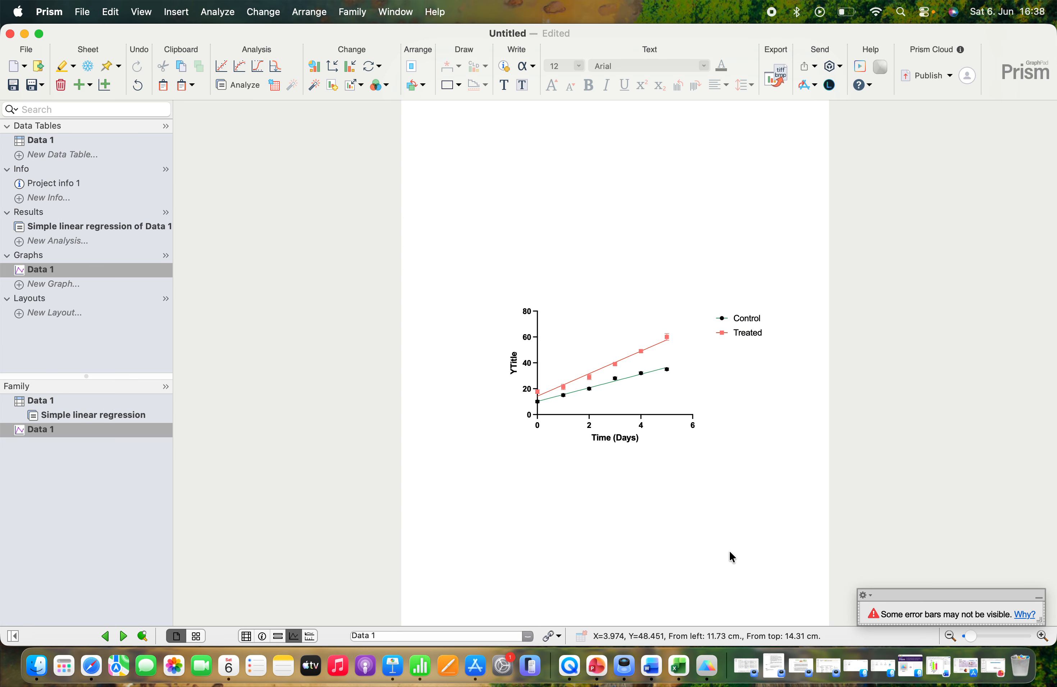
Step: Recolour the Control data set's symbols Moss green to match its regression line
{"action": "double_click", "coordinate": [589, 390]}
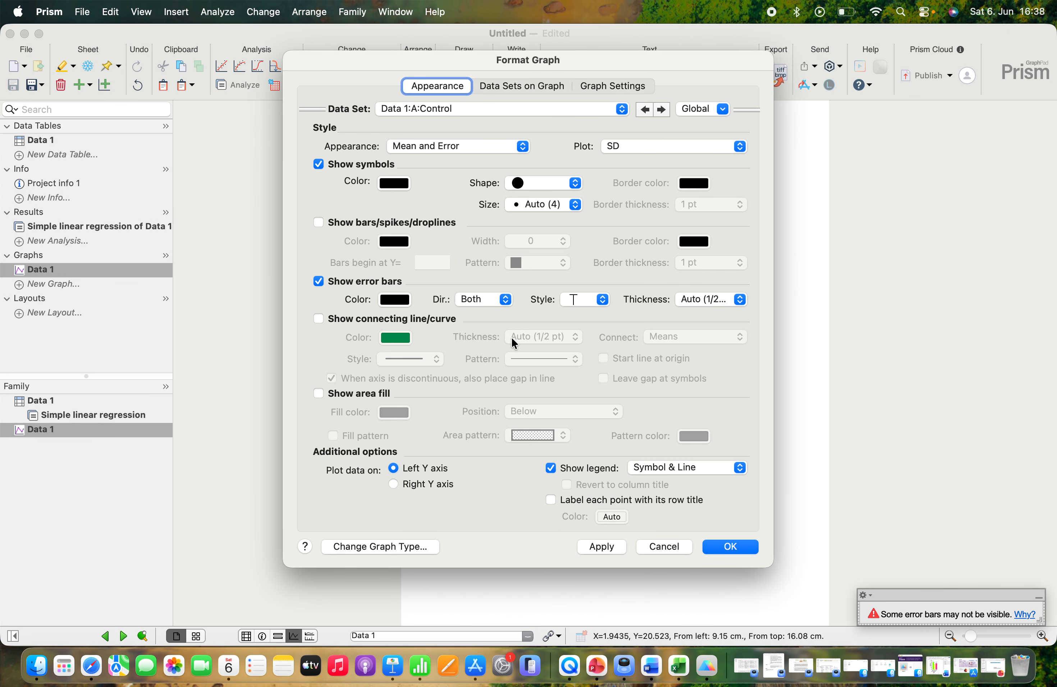
{"action": "left_click", "coordinate": [392, 184]}
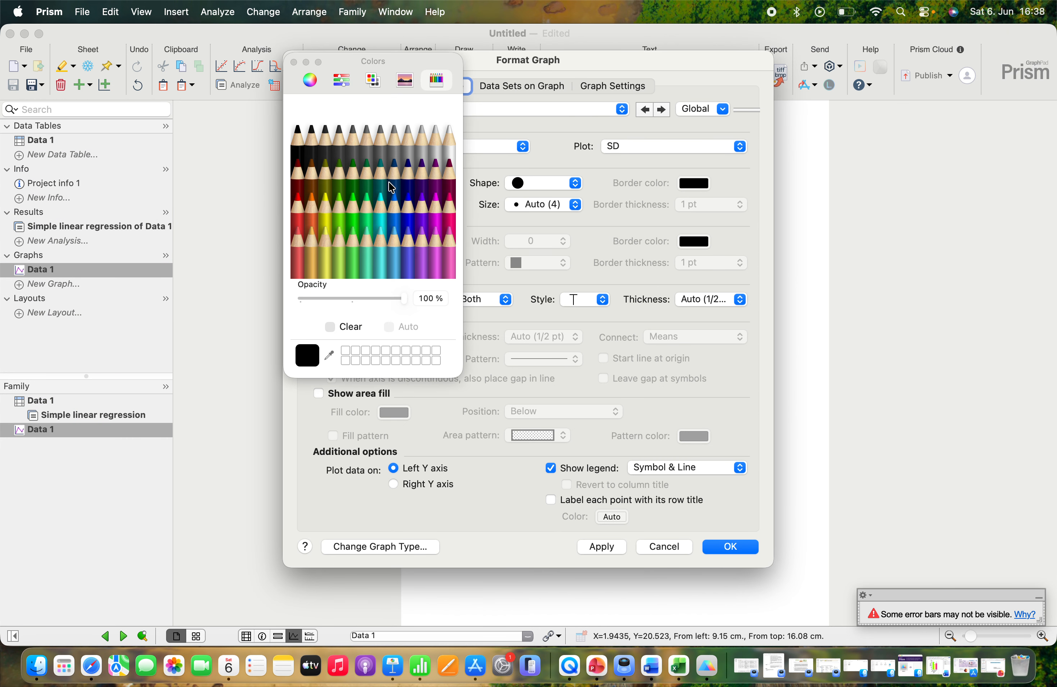
{"action": "left_click", "coordinate": [366, 169]}
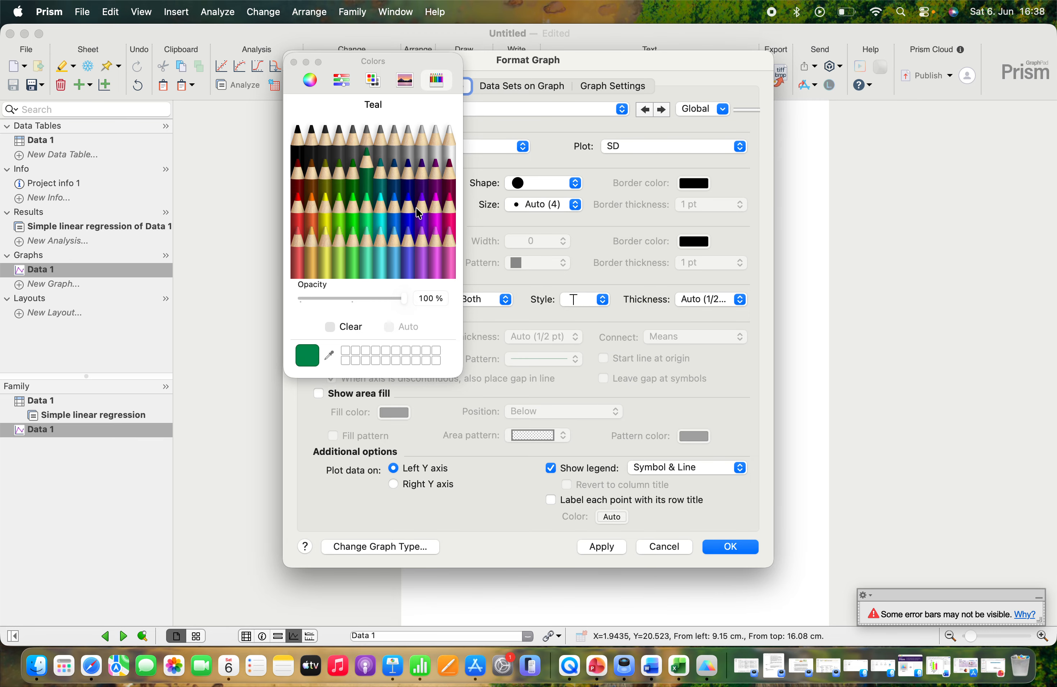
{"action": "left_click", "coordinate": [730, 547]}
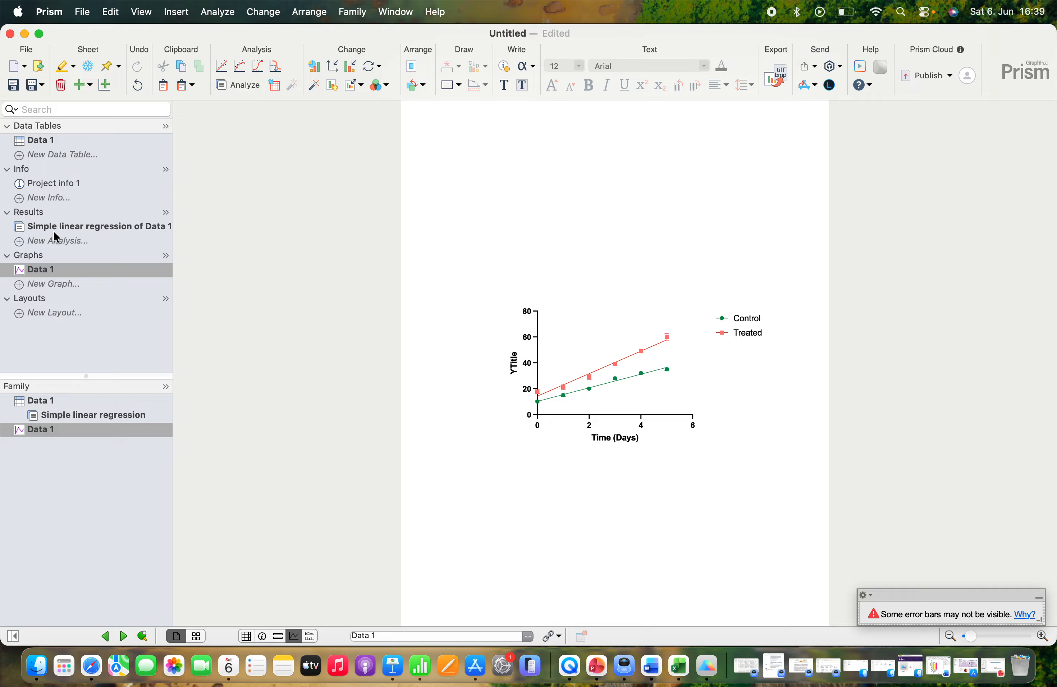
Step: Review the simple linear regression's tabular results and the comparison of whether the Control and Treated lines differ
{"action": "left_click", "coordinate": [37, 229]}
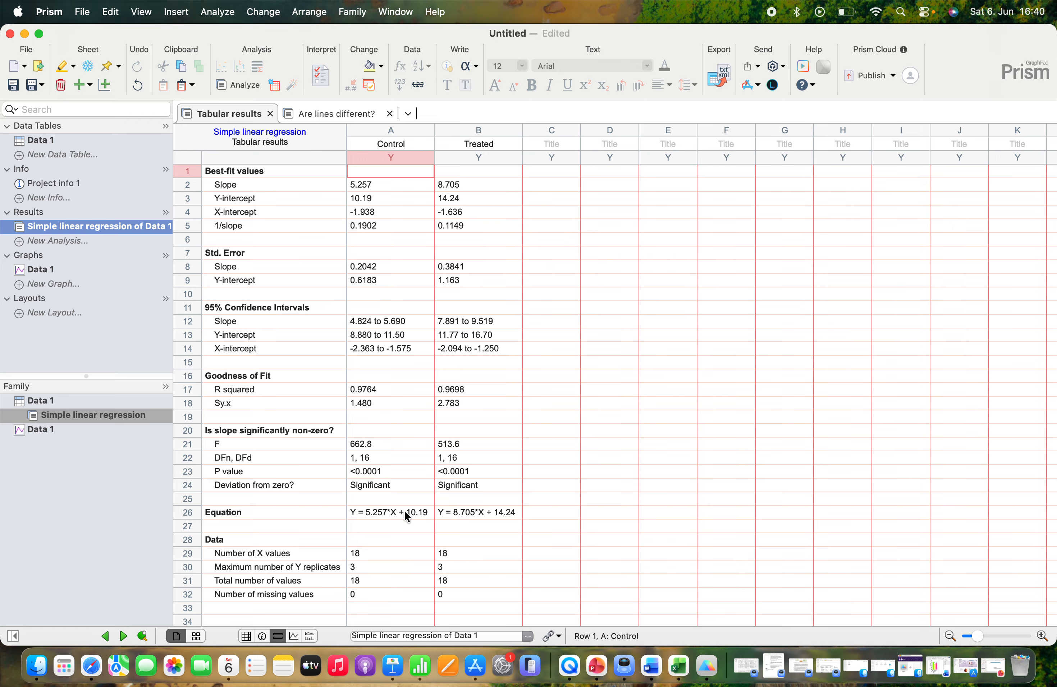
{"action": "scroll", "coordinate": [404, 512], "scroll_direction": "down", "scroll_amount": 3}
{"action": "scroll", "coordinate": [404, 511], "scroll_direction": "up", "scroll_amount": 3}
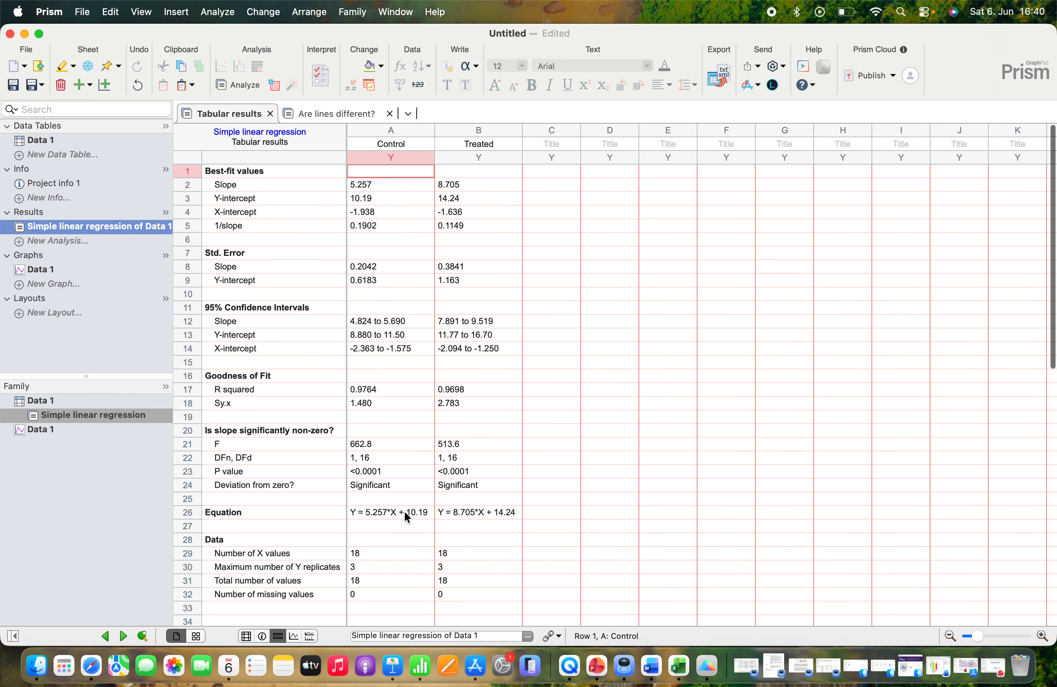
{"action": "left_click", "coordinate": [318, 116]}
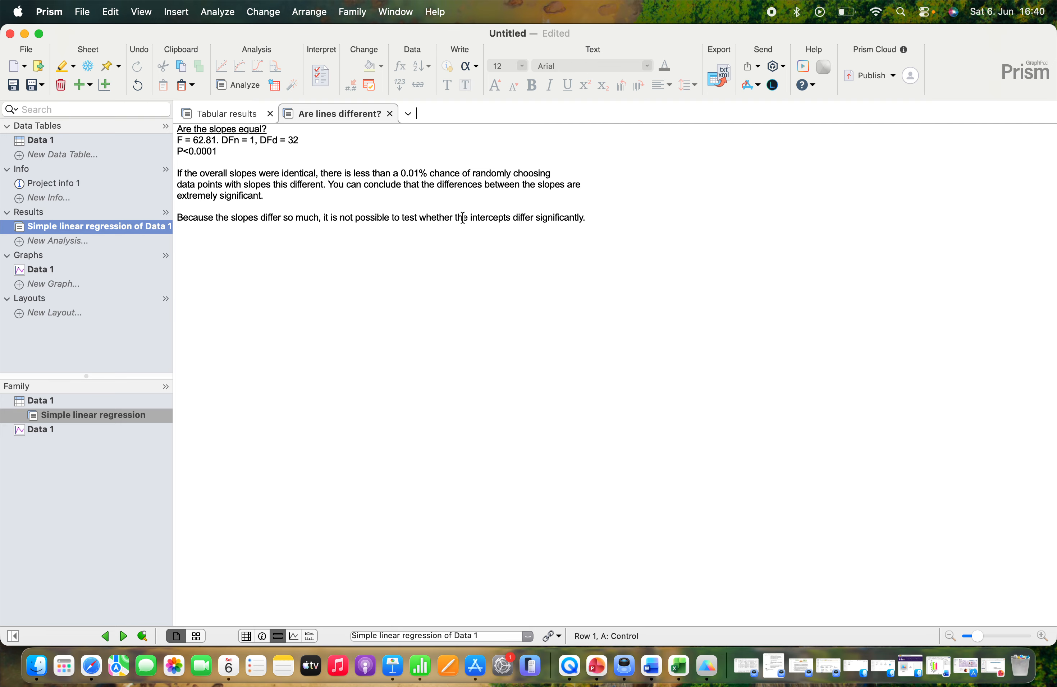
{"action": "left_click_drag", "start_coordinate": [463, 217], "coordinate": [588, 218]}
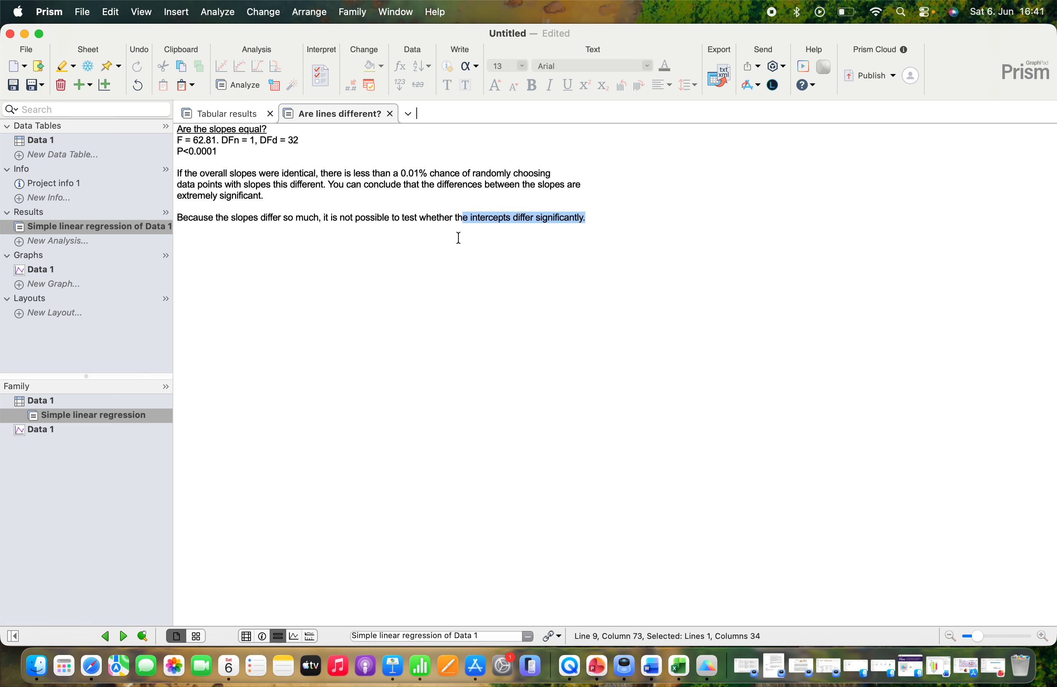
Step: Return to the Data 1 graph and change the Y axis title to "plant height (cm)"
{"action": "left_click", "coordinate": [45, 270]}
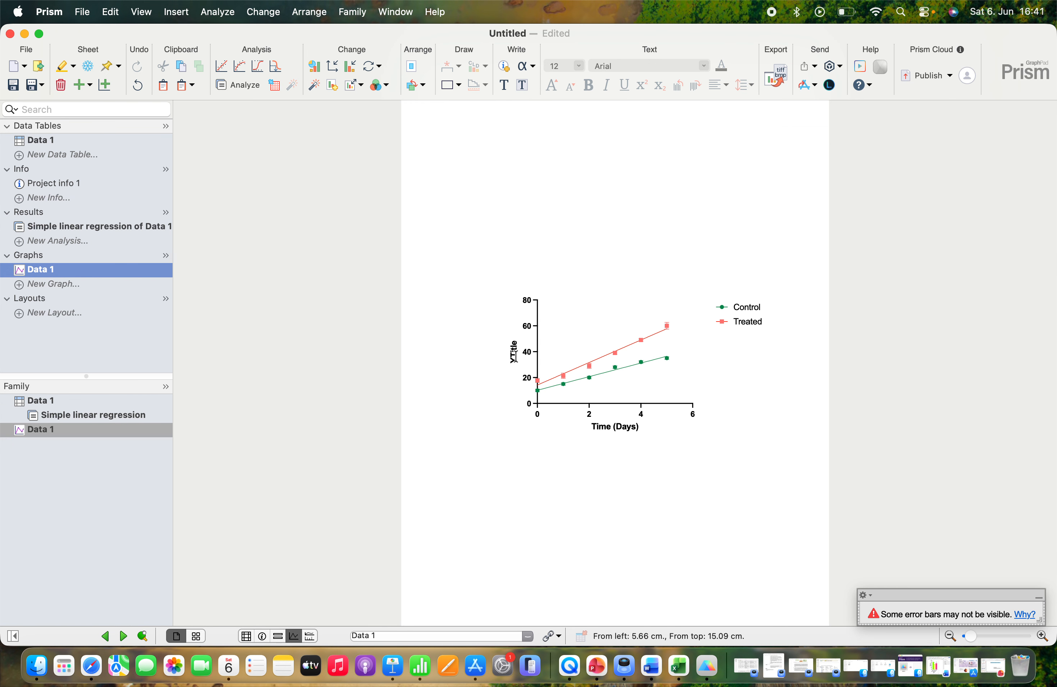
{"action": "double_click", "coordinate": [515, 355]}
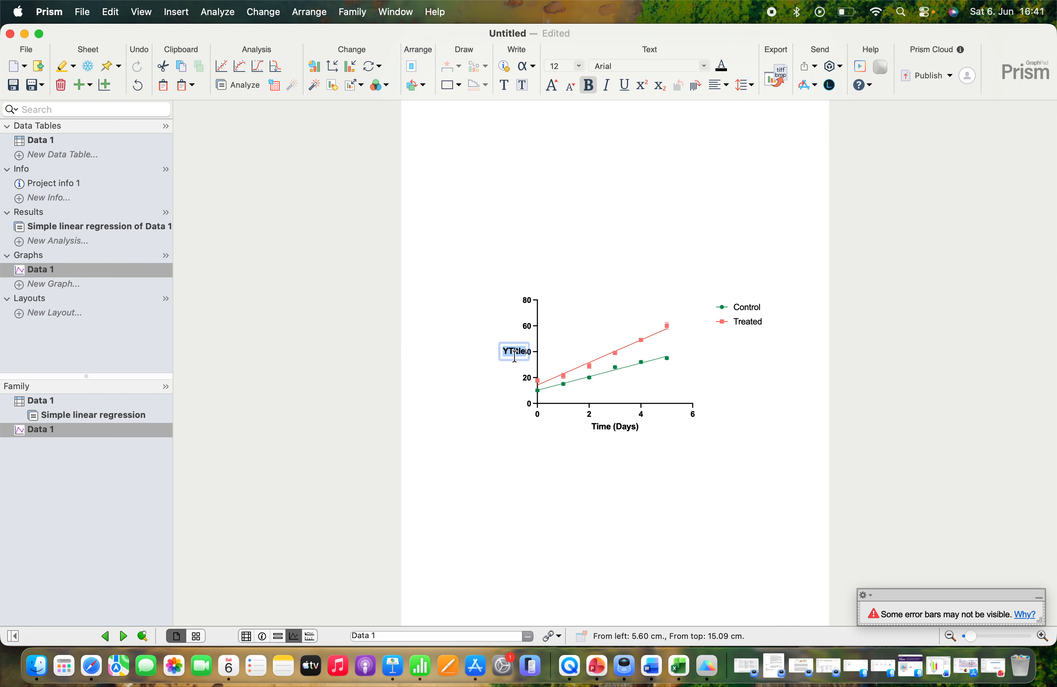
{"action": "type", "text": "Pla"}
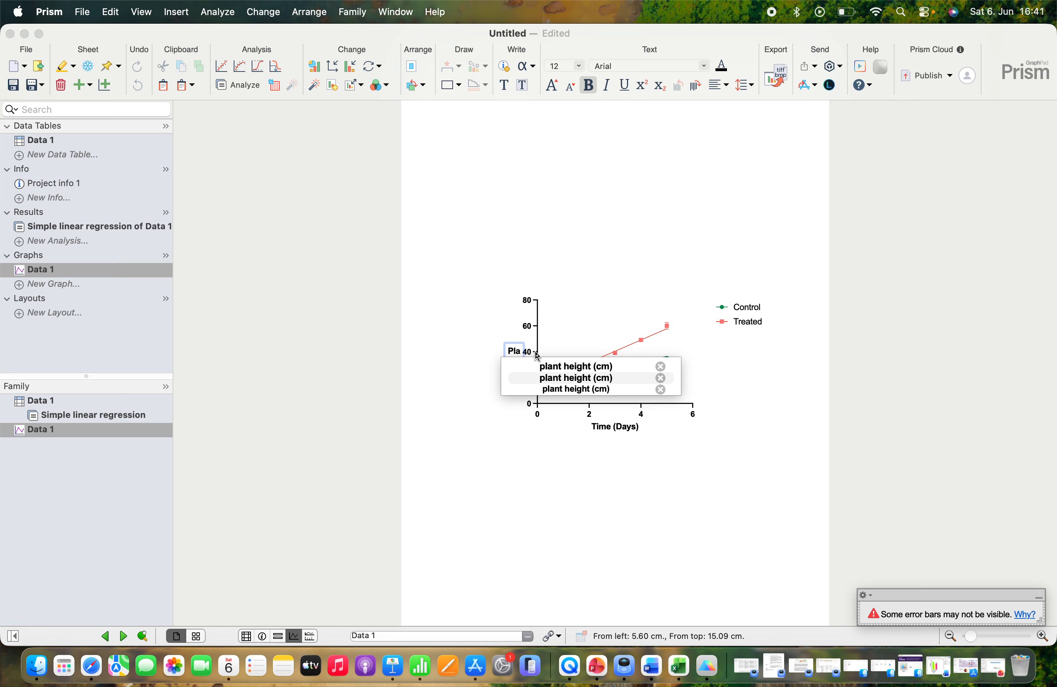
{"action": "left_click", "coordinate": [567, 366]}
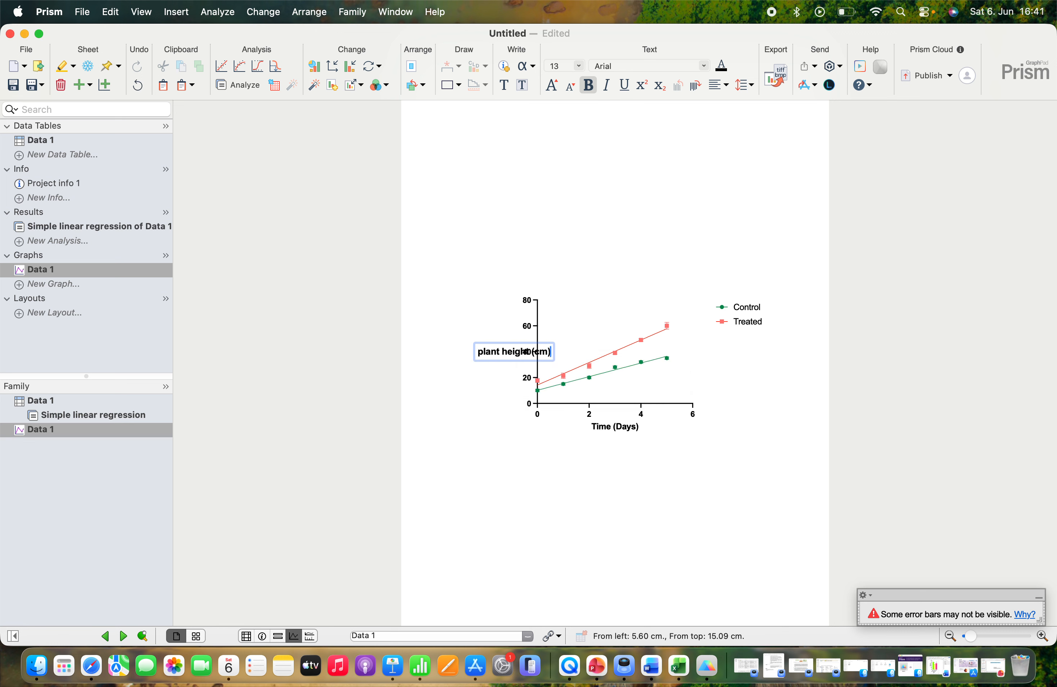
{"action": "key", "text": "Return"}
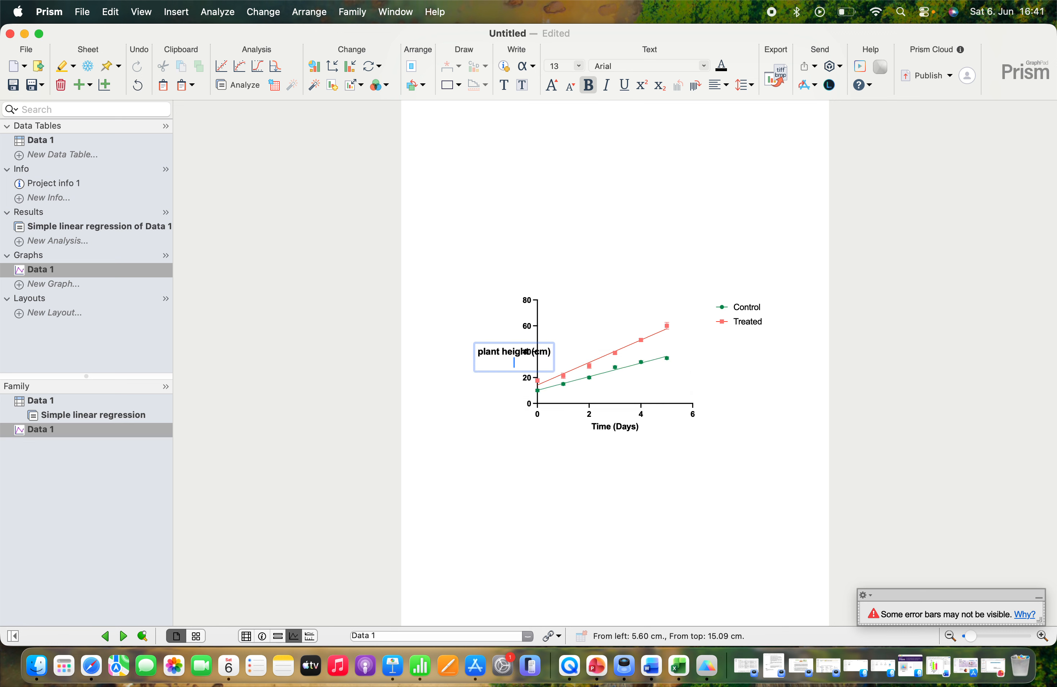
{"action": "left_click", "coordinate": [488, 436]}
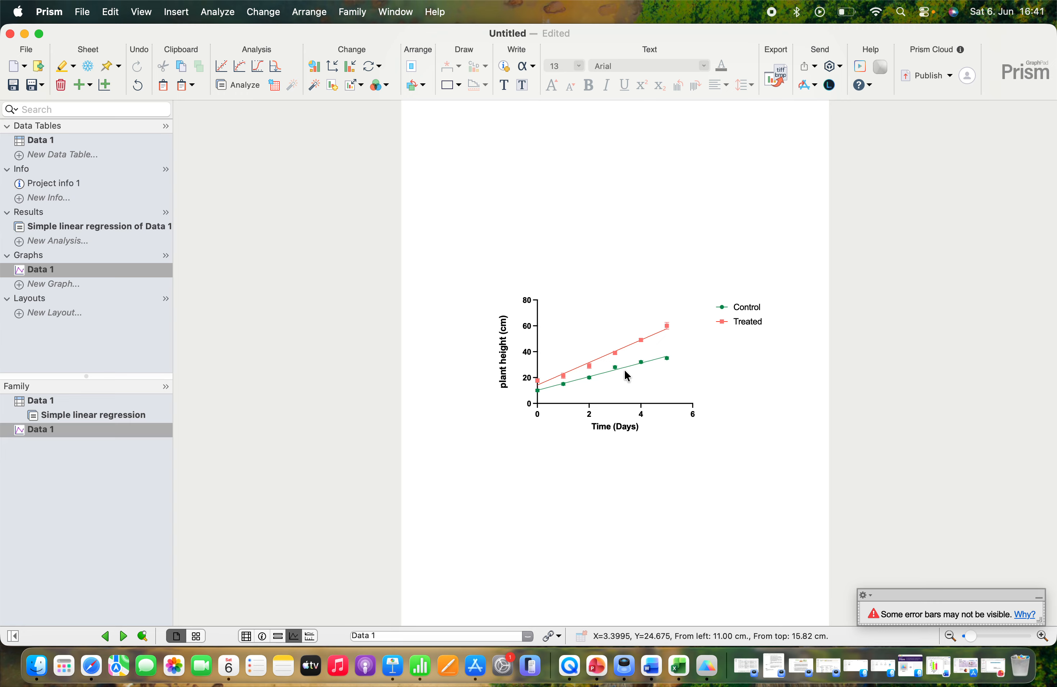
Step: Insert the Control regression equation on the graph as a linked analysis constant
{"action": "right_click", "coordinate": [621, 264]}
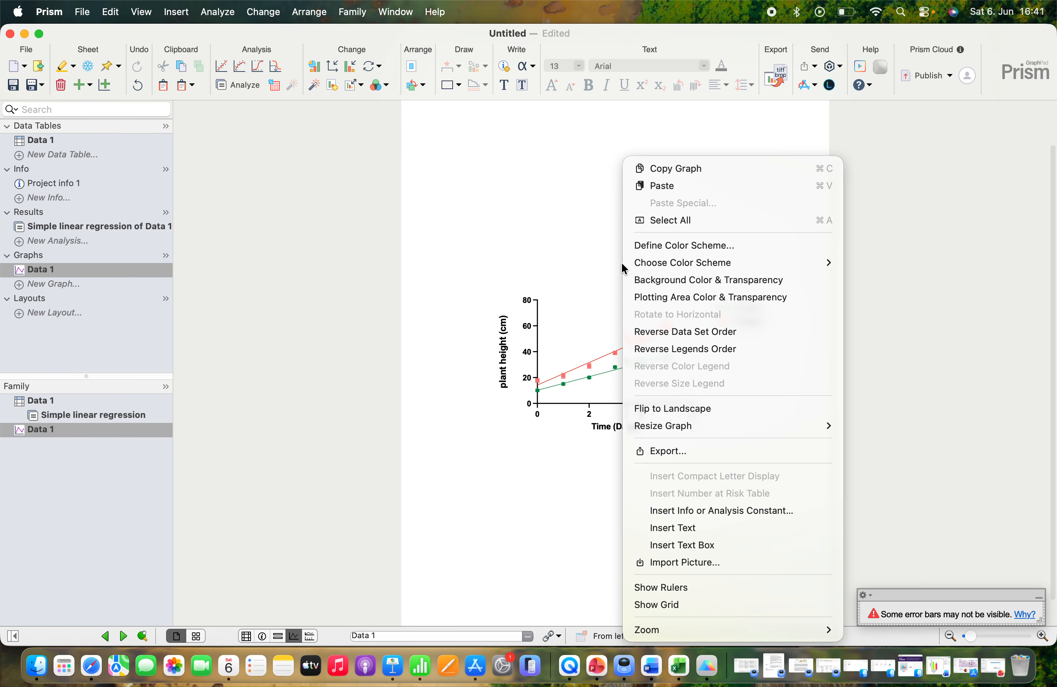
{"action": "left_click", "coordinate": [676, 512]}
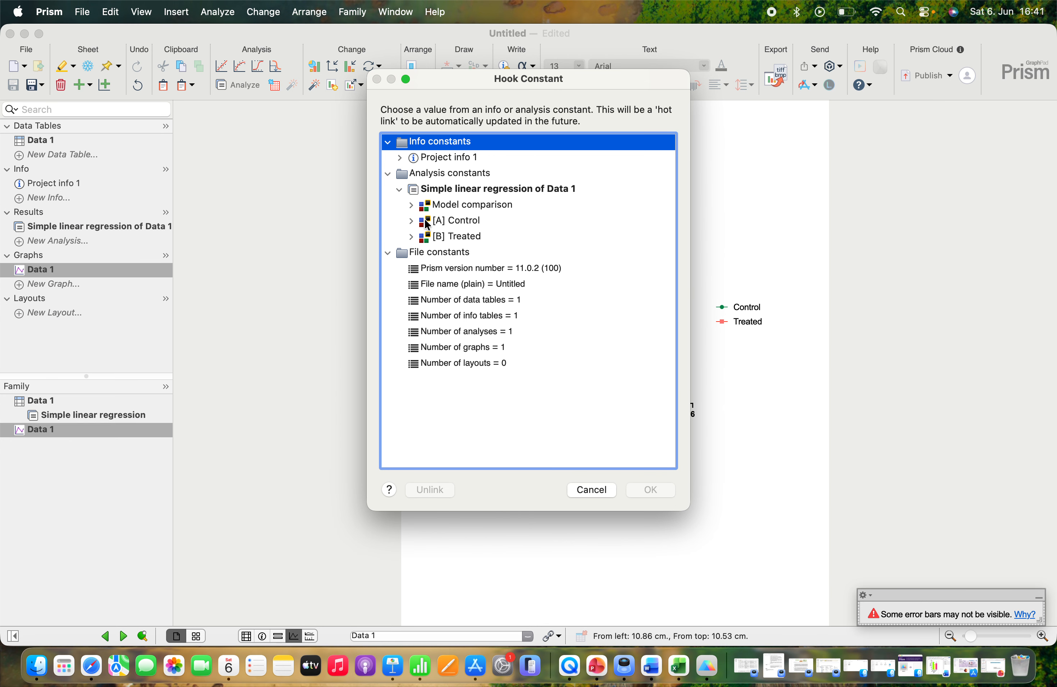
{"action": "left_click", "coordinate": [411, 222]}
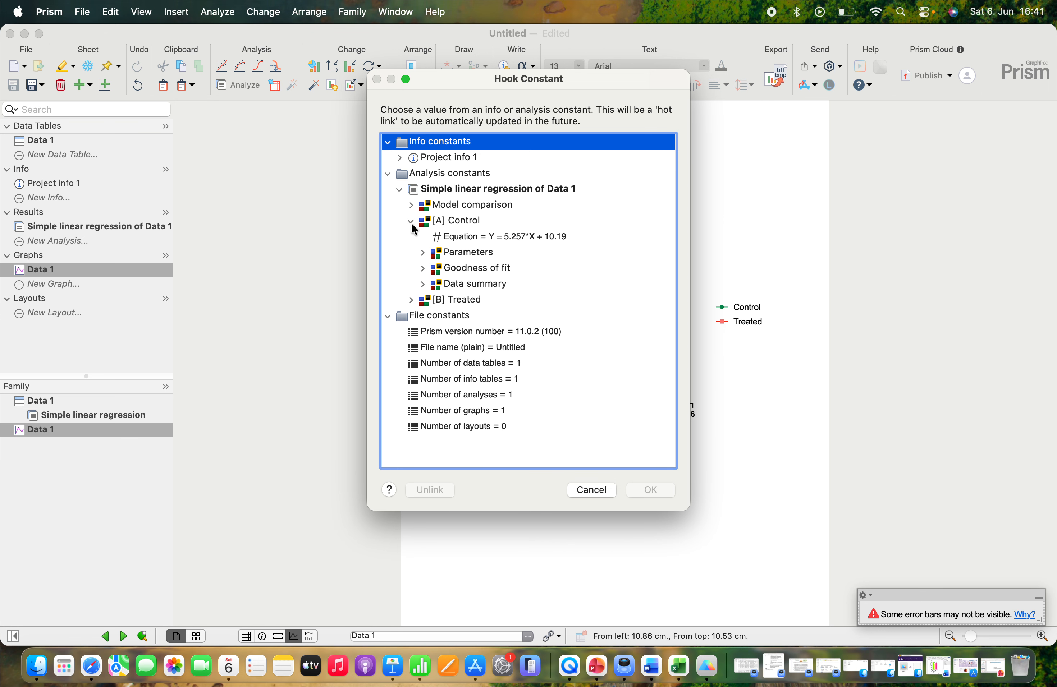
{"action": "left_click", "coordinate": [458, 240]}
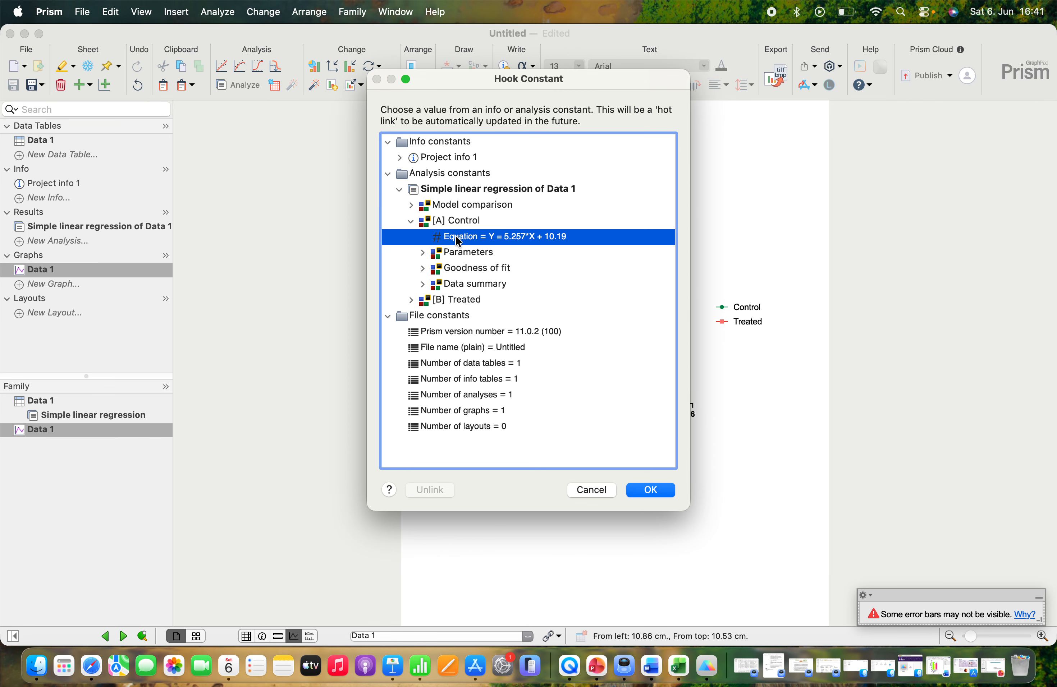
{"action": "left_click", "coordinate": [651, 490]}
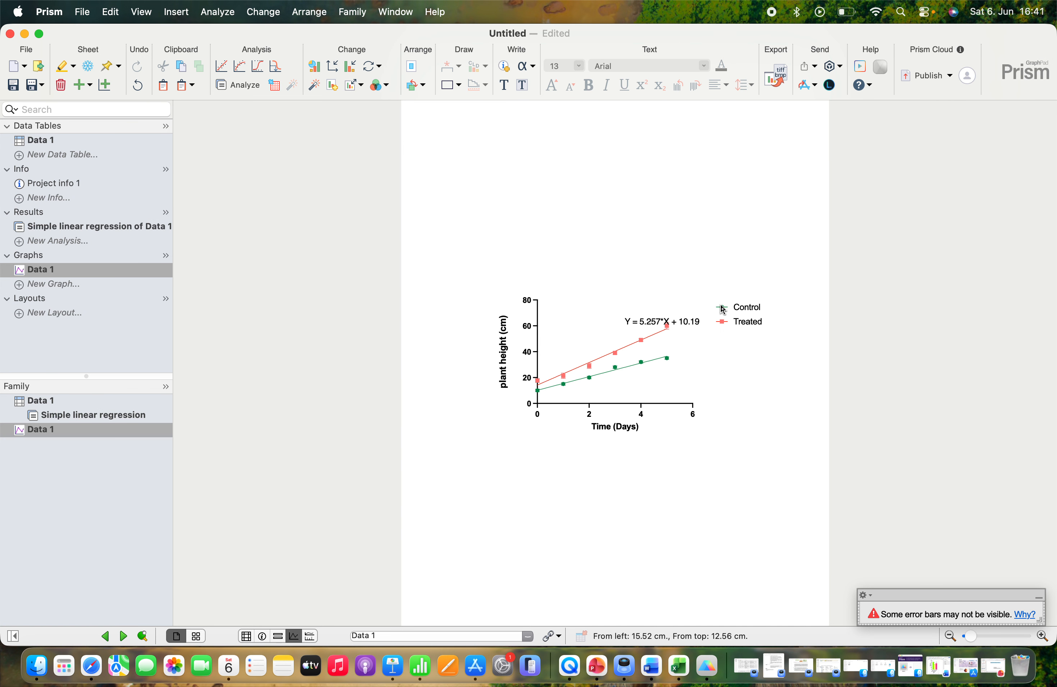
Step: Move the Control legend up, place the equation directly beneath it, and shift the Treated legend lower to make room
{"action": "left_click_drag", "start_coordinate": [724, 307], "coordinate": [719, 273]}
{"action": "left_click_drag", "start_coordinate": [719, 327], "coordinate": [765, 287]}
{"action": "left_click", "coordinate": [735, 313]}
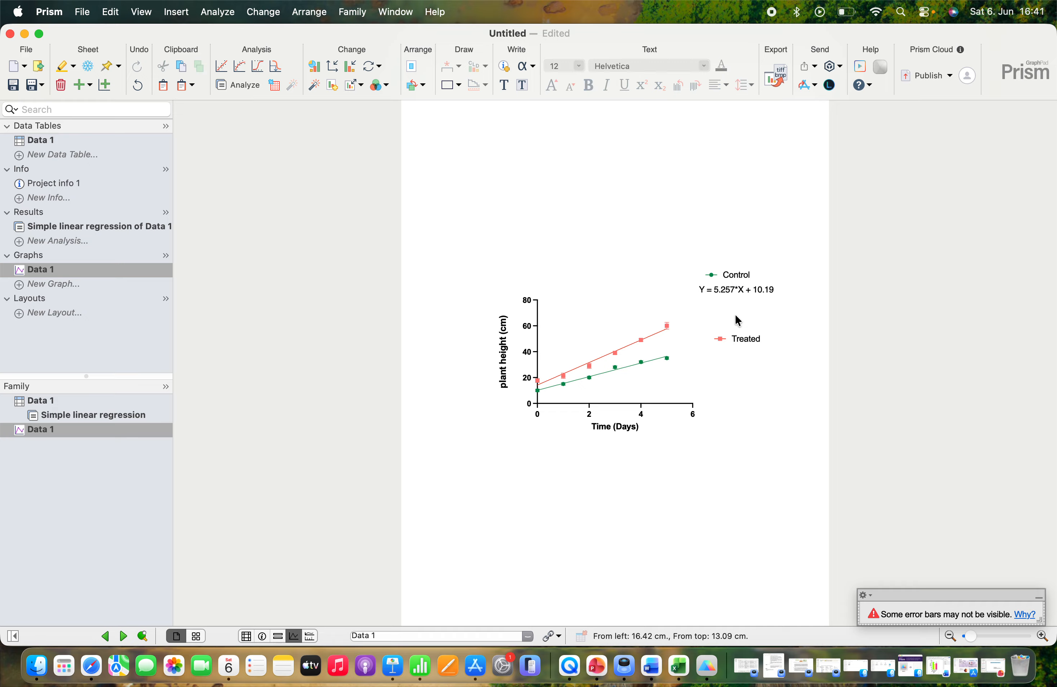
Step: Insert the Control goodness-of-fit R² as a linked analysis constant and position it beneath the Control equation
{"action": "right_click", "coordinate": [616, 256]}
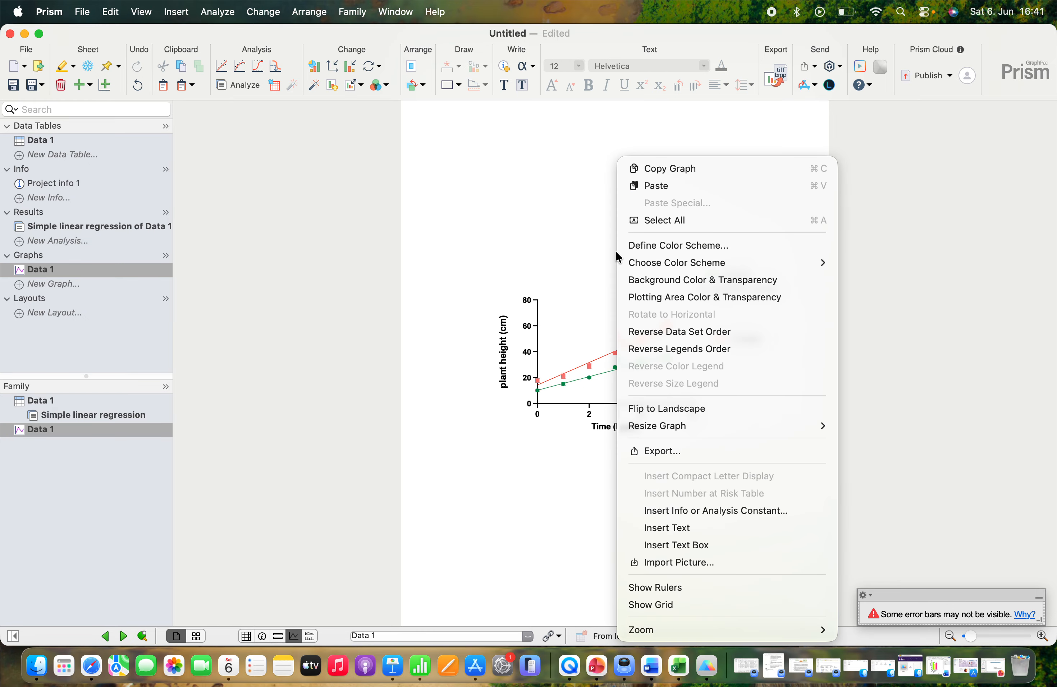
{"action": "left_click", "coordinate": [669, 512]}
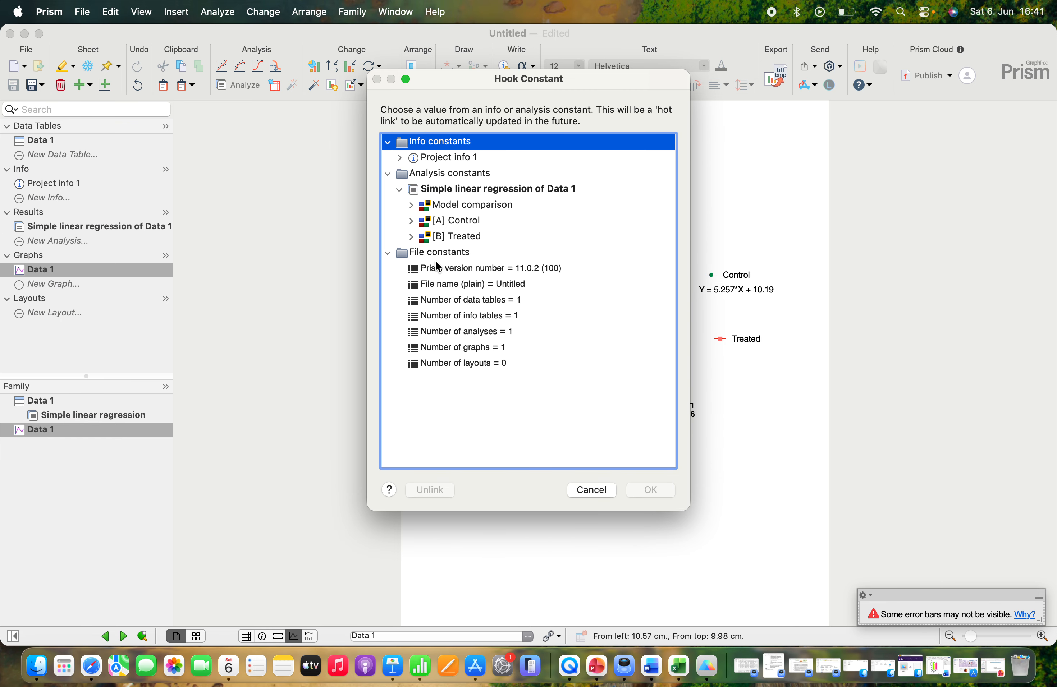
{"action": "left_click", "coordinate": [411, 221]}
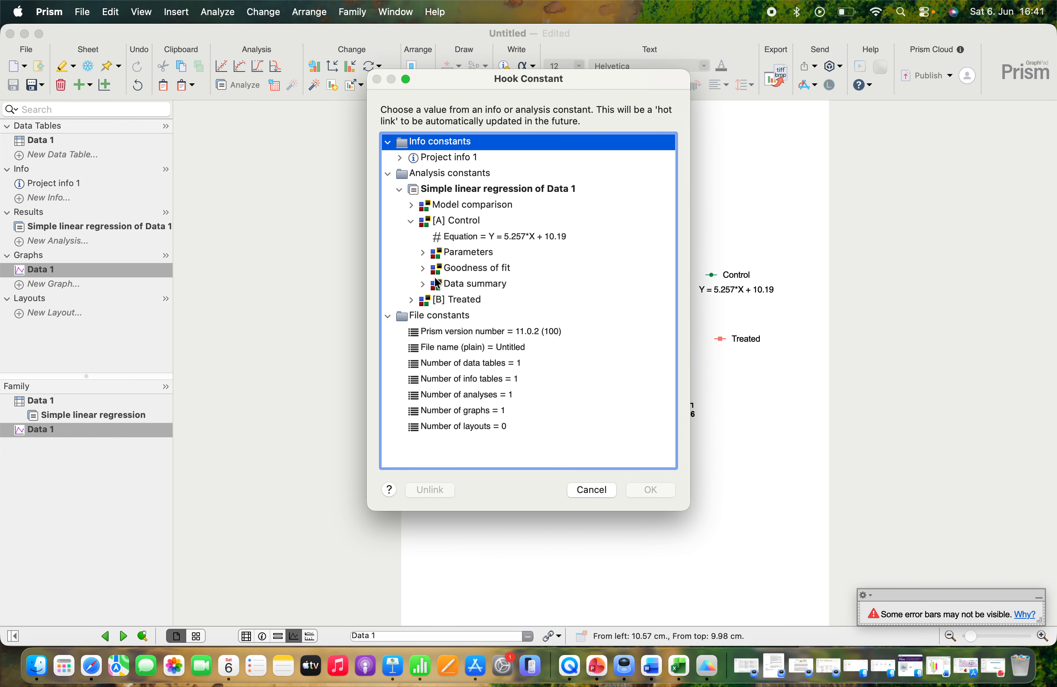
{"action": "left_click", "coordinate": [422, 268]}
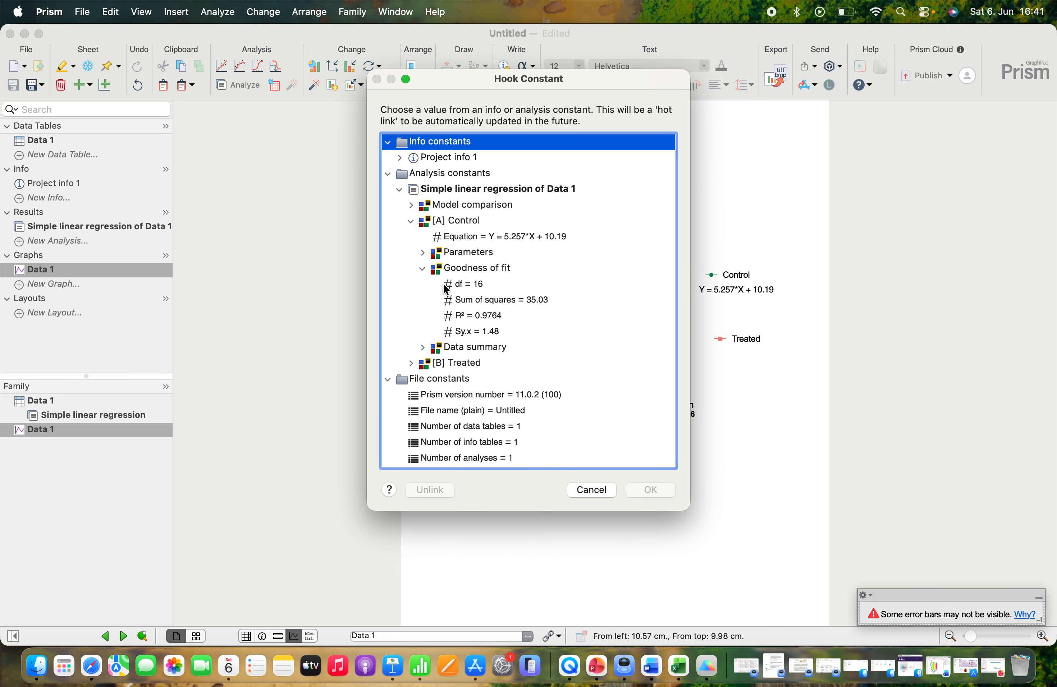
{"action": "left_click", "coordinate": [463, 318]}
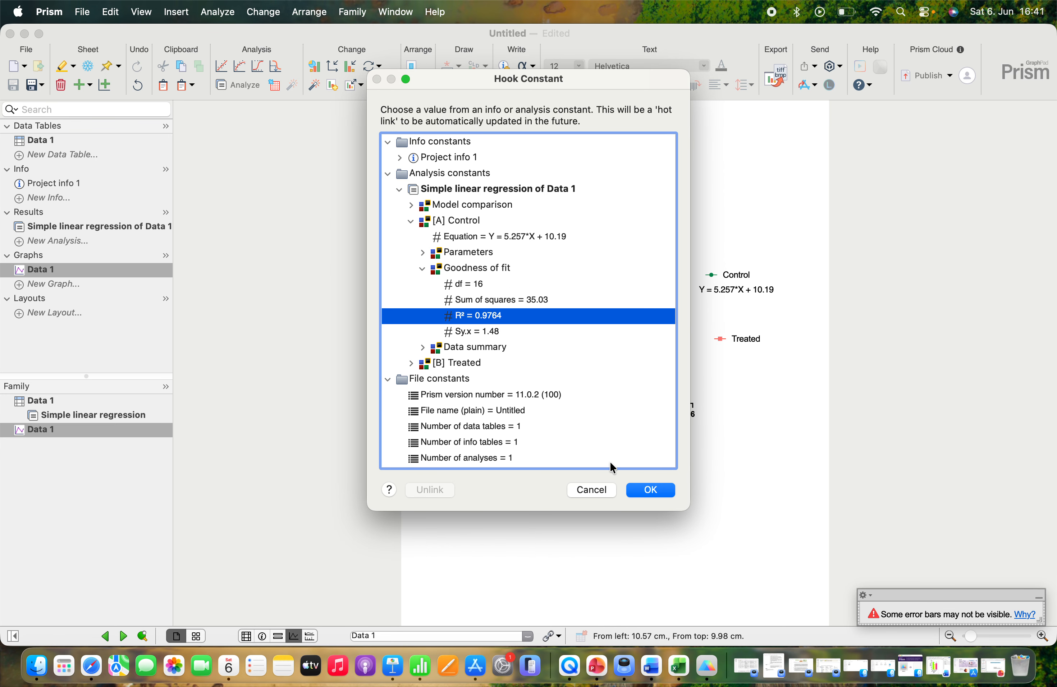
{"action": "left_click", "coordinate": [652, 490]}
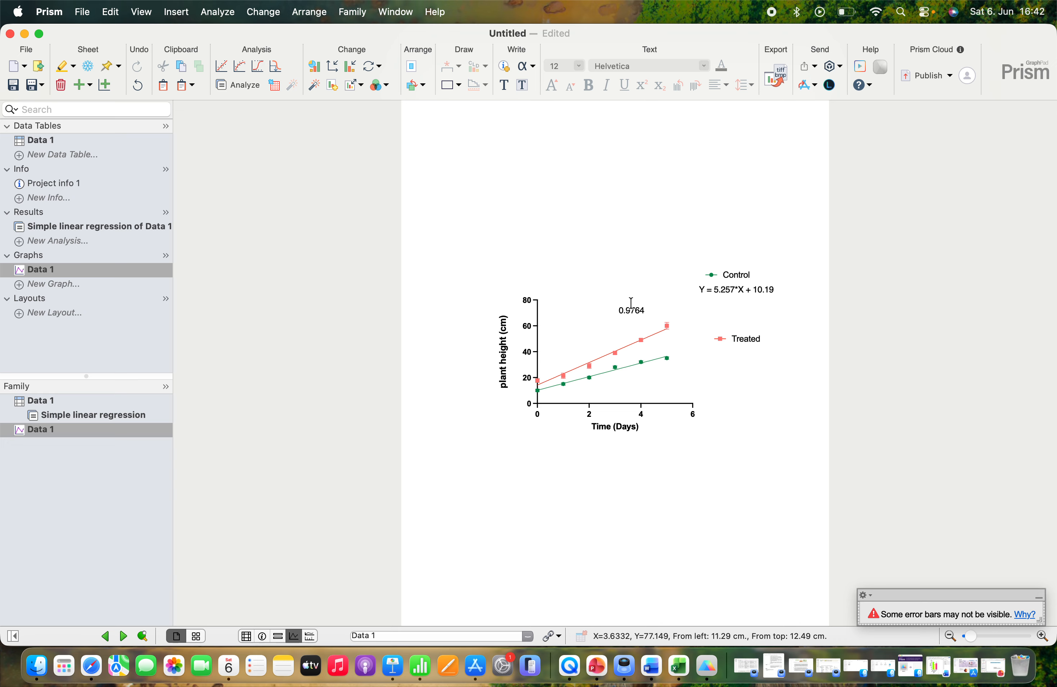
{"action": "left_click_drag", "start_coordinate": [632, 306], "coordinate": [728, 298]}
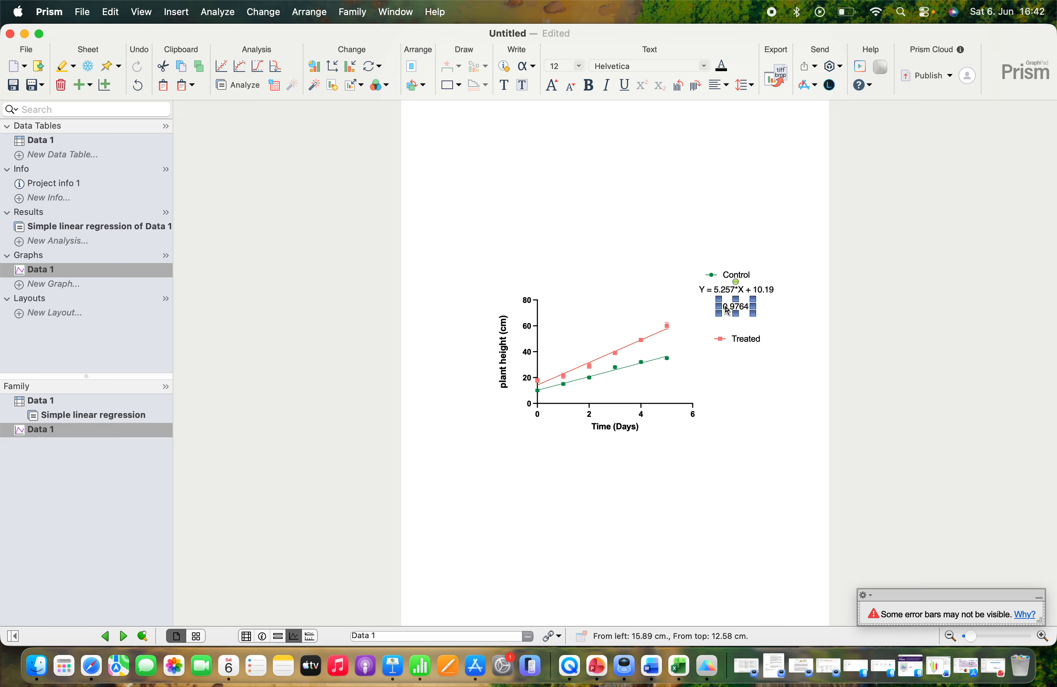
Step: Add the label "R2" in front of the Control goodness-of-fit value on the graph
{"action": "double_click", "coordinate": [727, 311]}
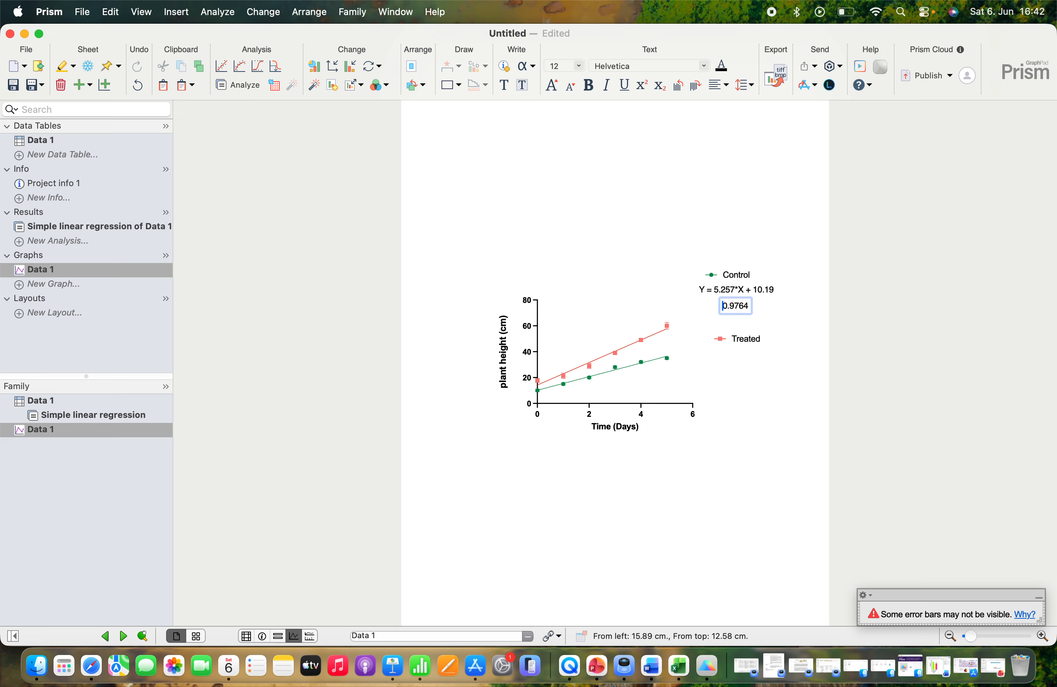
{"action": "type", "text": "R2"}
{"action": "left_click", "coordinate": [750, 362]}
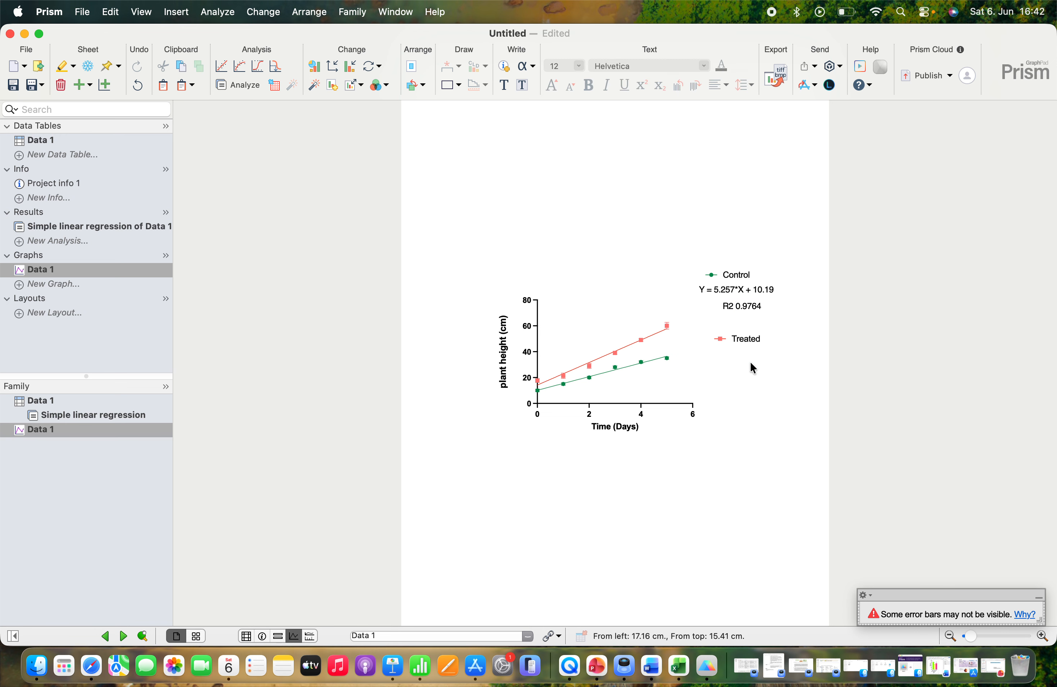
Step: Insert the Treated regression equation on the graph as a linked analysis constant
{"action": "right_click", "coordinate": [608, 248]}
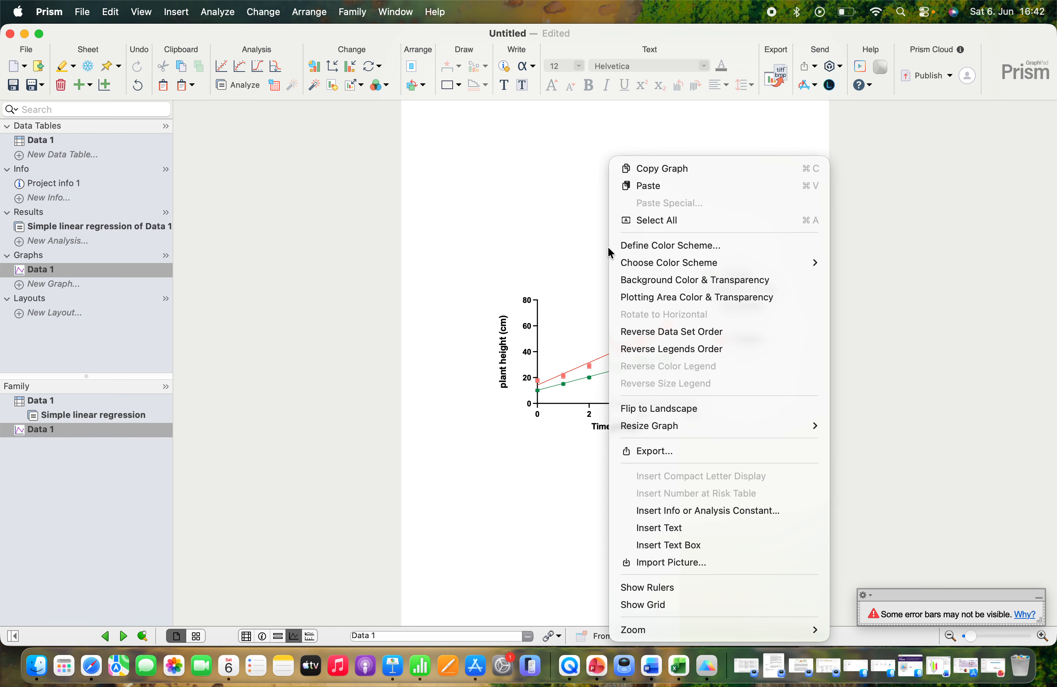
{"action": "left_click", "coordinate": [642, 512]}
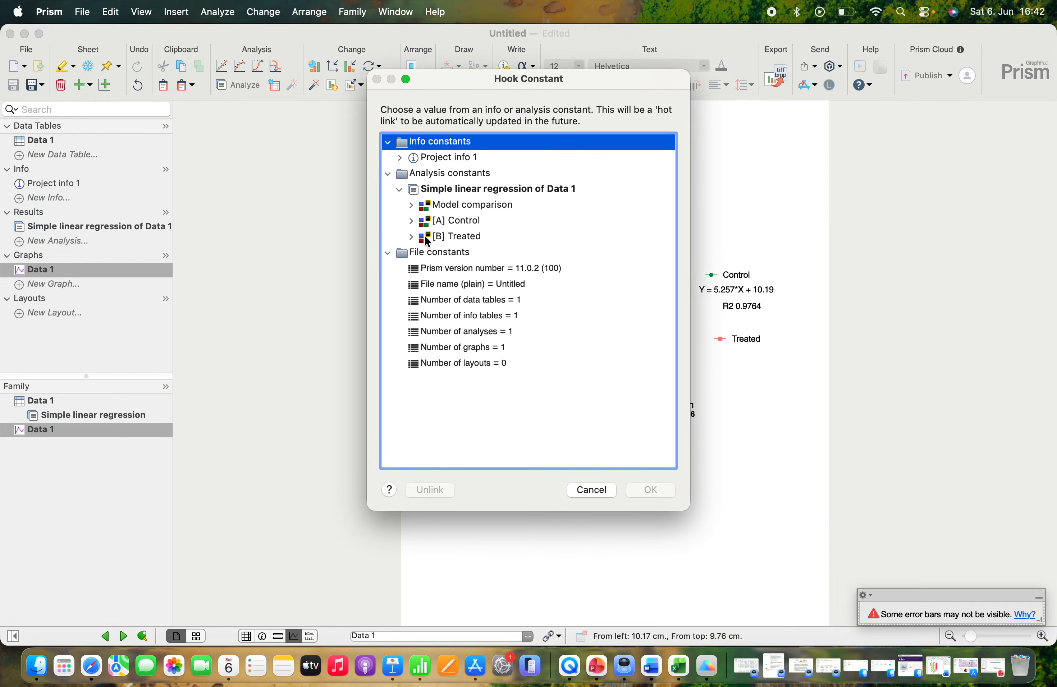
{"action": "left_click", "coordinate": [412, 236]}
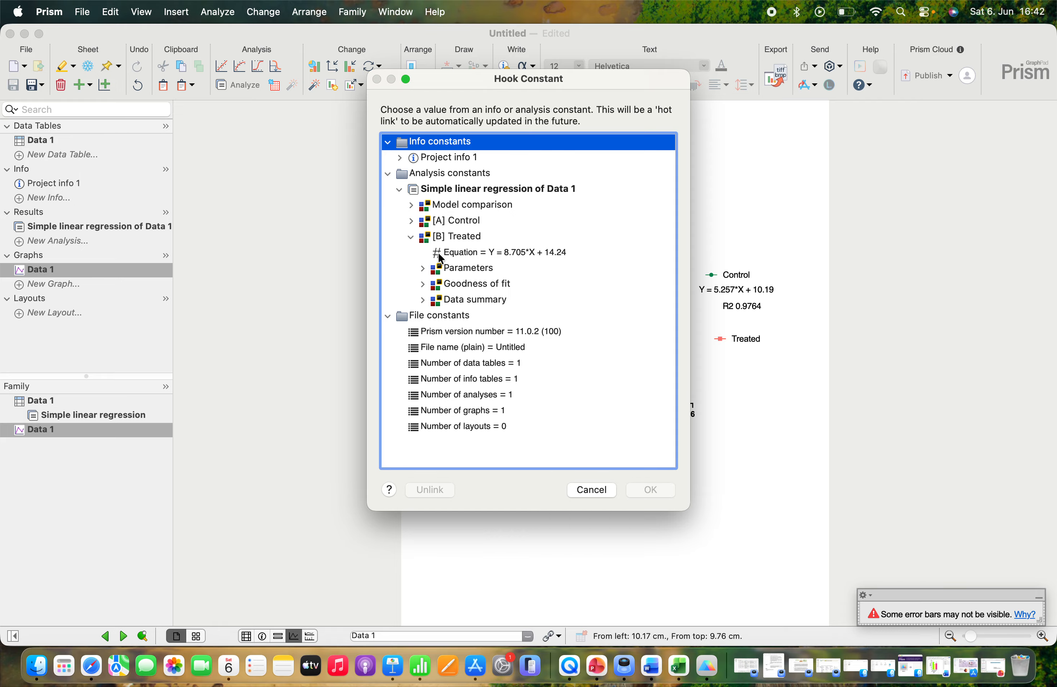
{"action": "left_click", "coordinate": [444, 253]}
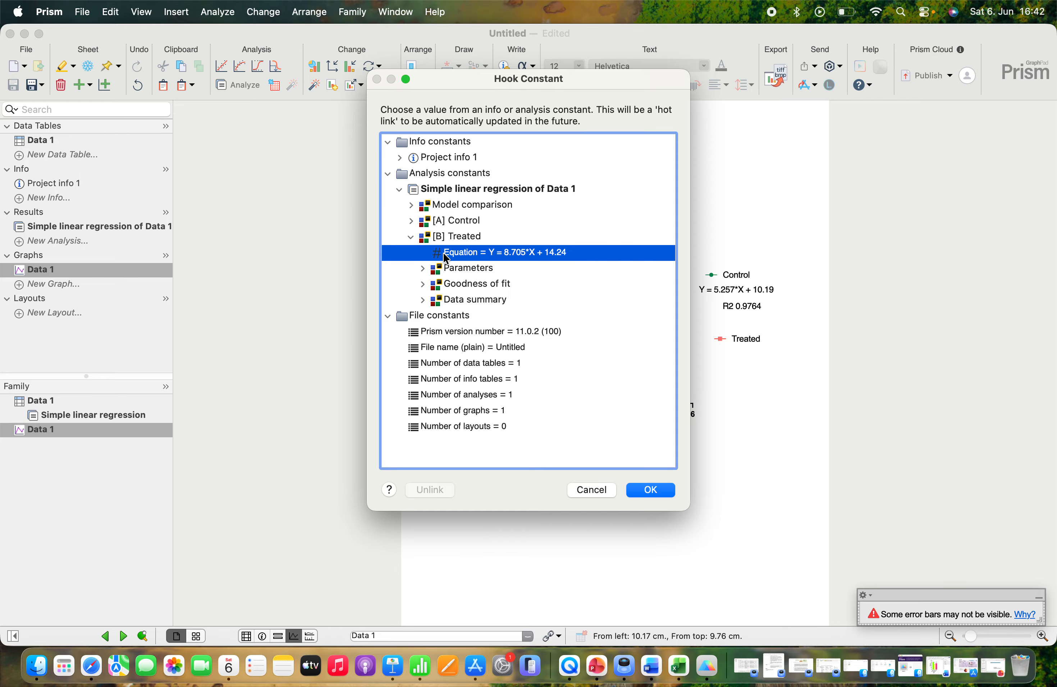
{"action": "left_click", "coordinate": [423, 285]}
{"action": "left_click", "coordinate": [465, 334]}
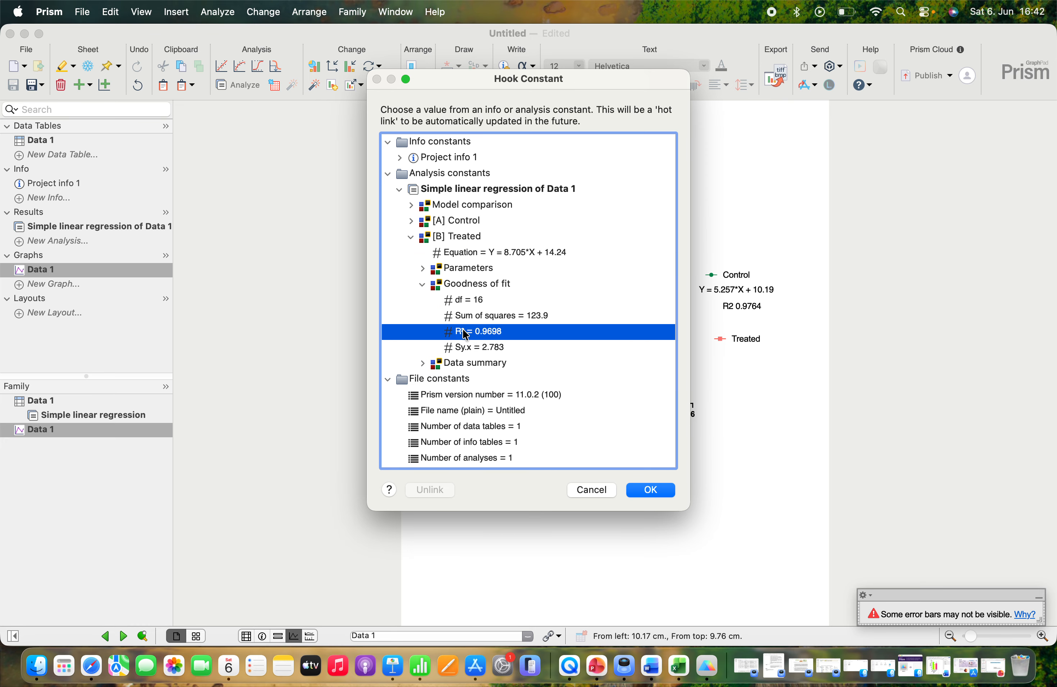
{"action": "left_click", "coordinate": [485, 255]}
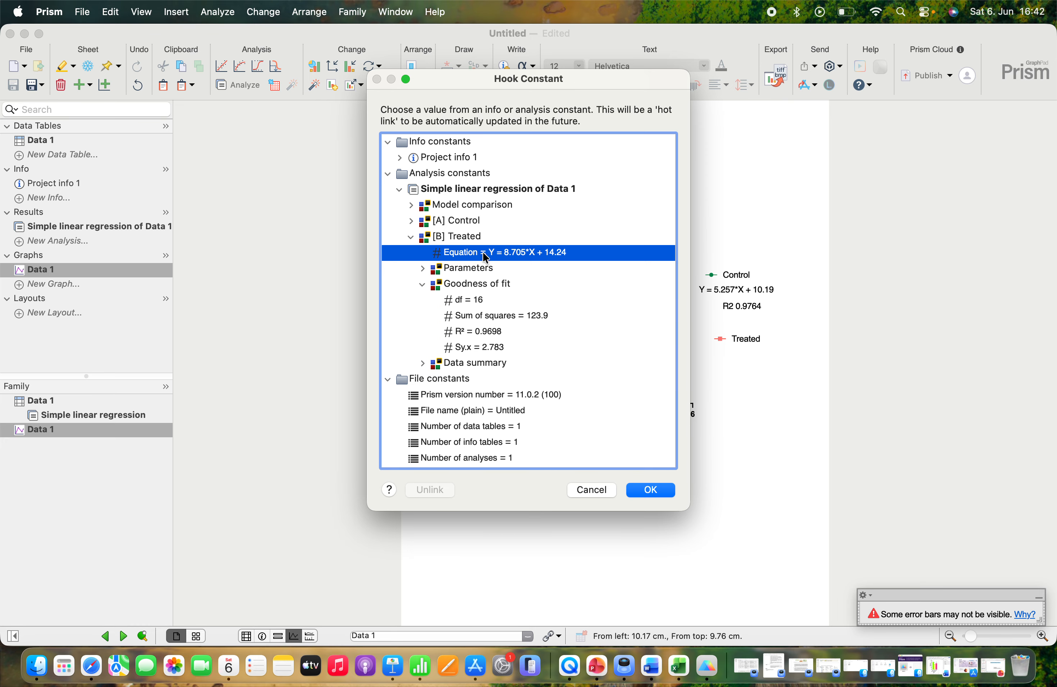
{"action": "left_click", "coordinate": [660, 491]}
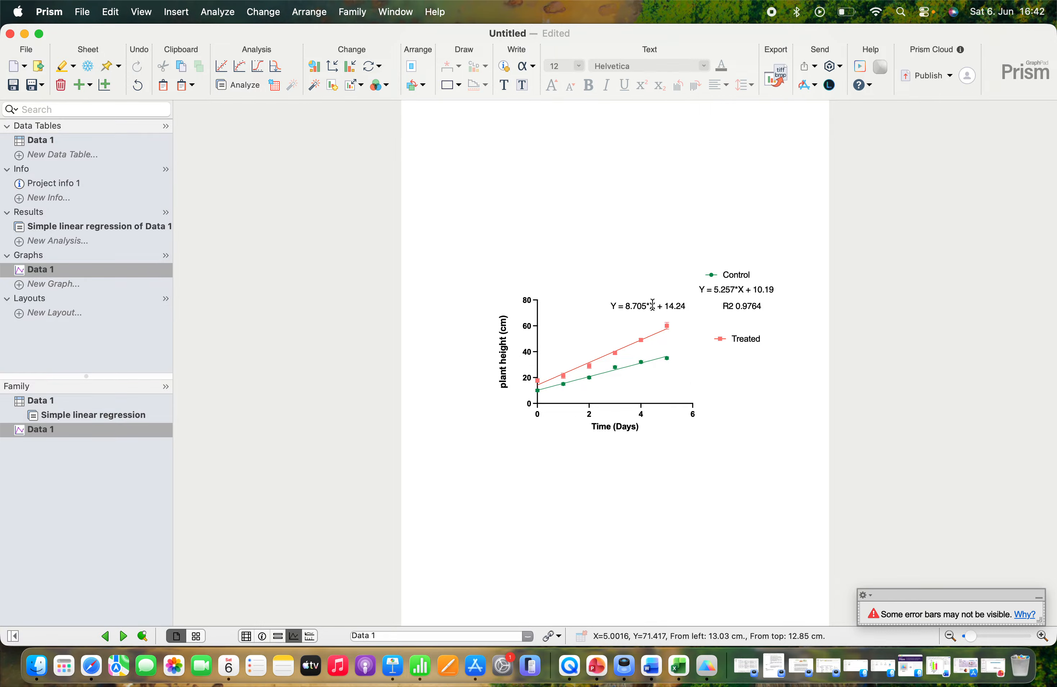
Step: Insert the Treated goodness-of-fit R² on the graph as a linked analysis constant
{"action": "right_click", "coordinate": [617, 296]}
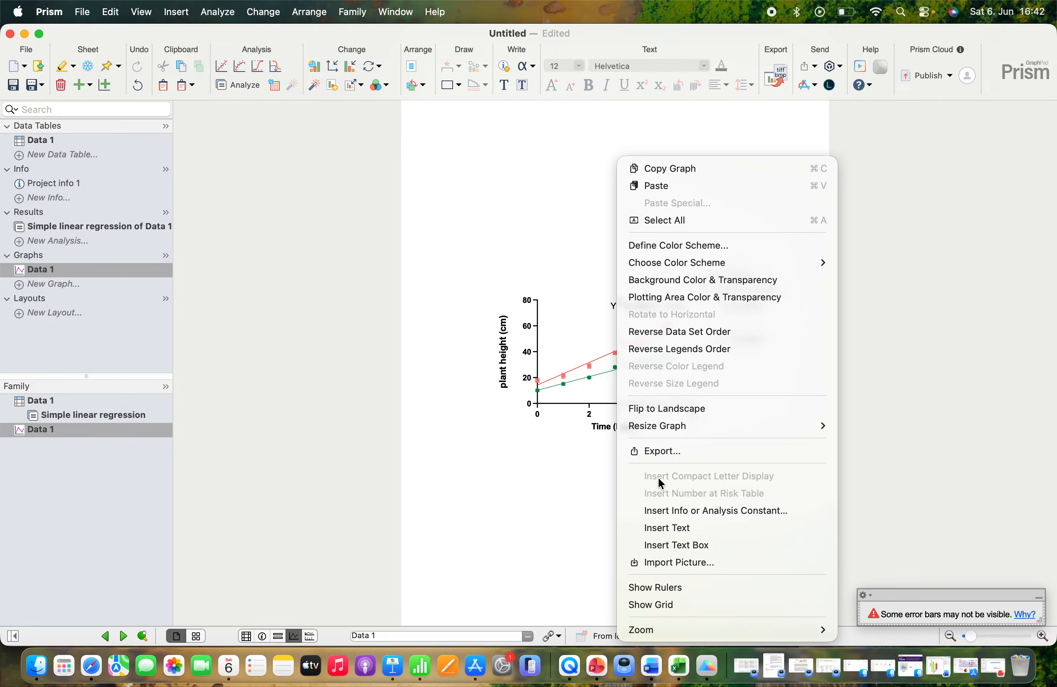
{"action": "left_click", "coordinate": [657, 518]}
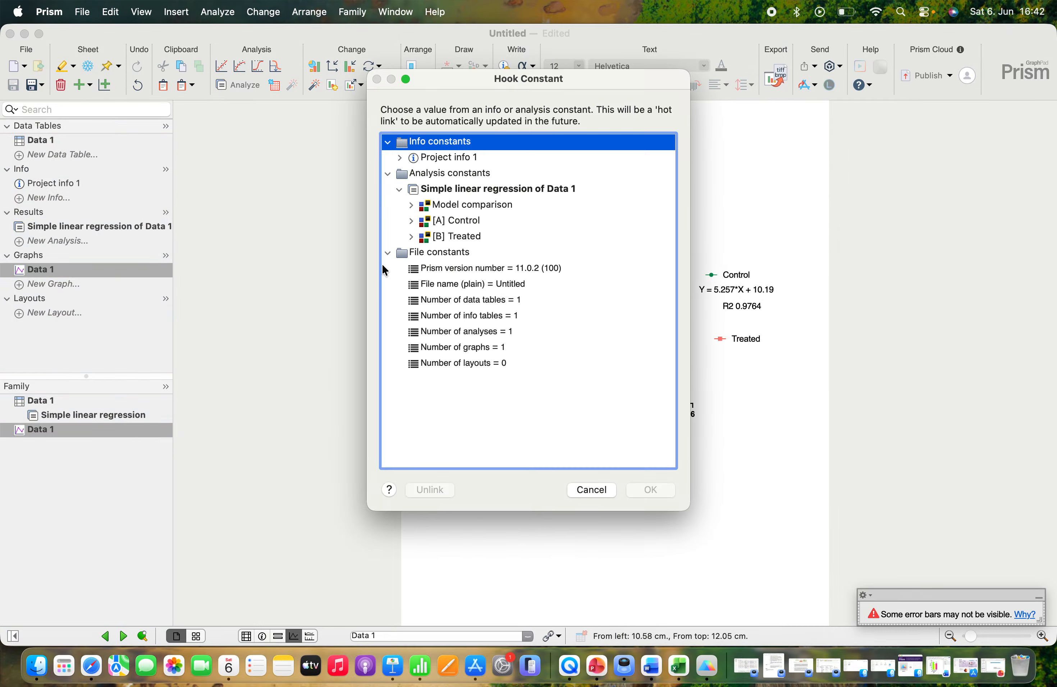
{"action": "left_click", "coordinate": [411, 237]}
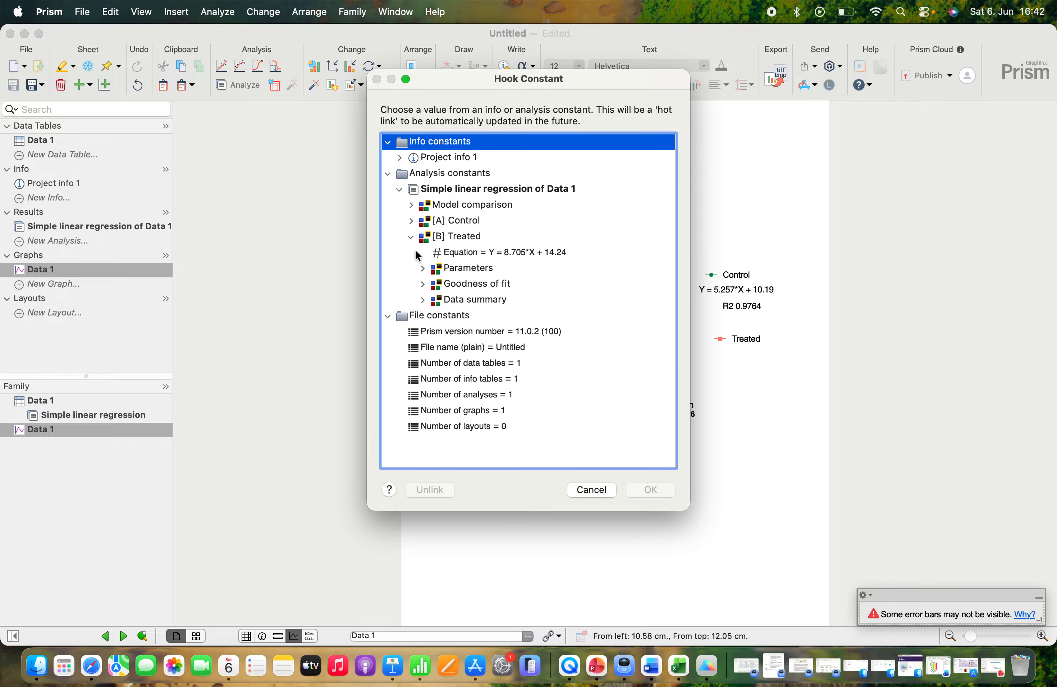
{"action": "left_click", "coordinate": [423, 284]}
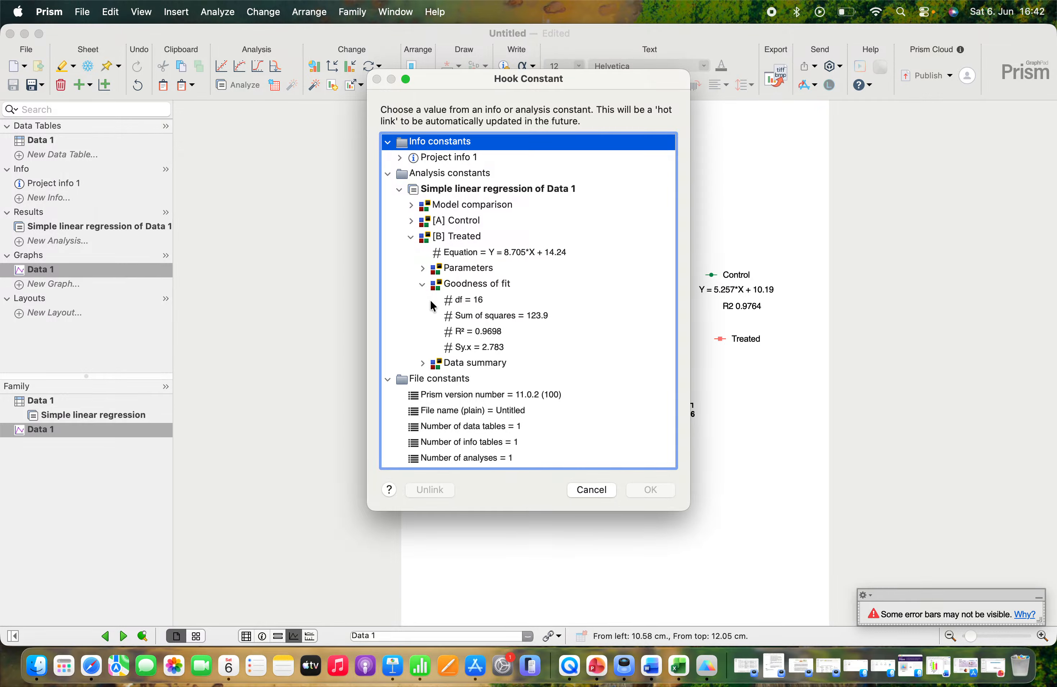
{"action": "left_click", "coordinate": [463, 335]}
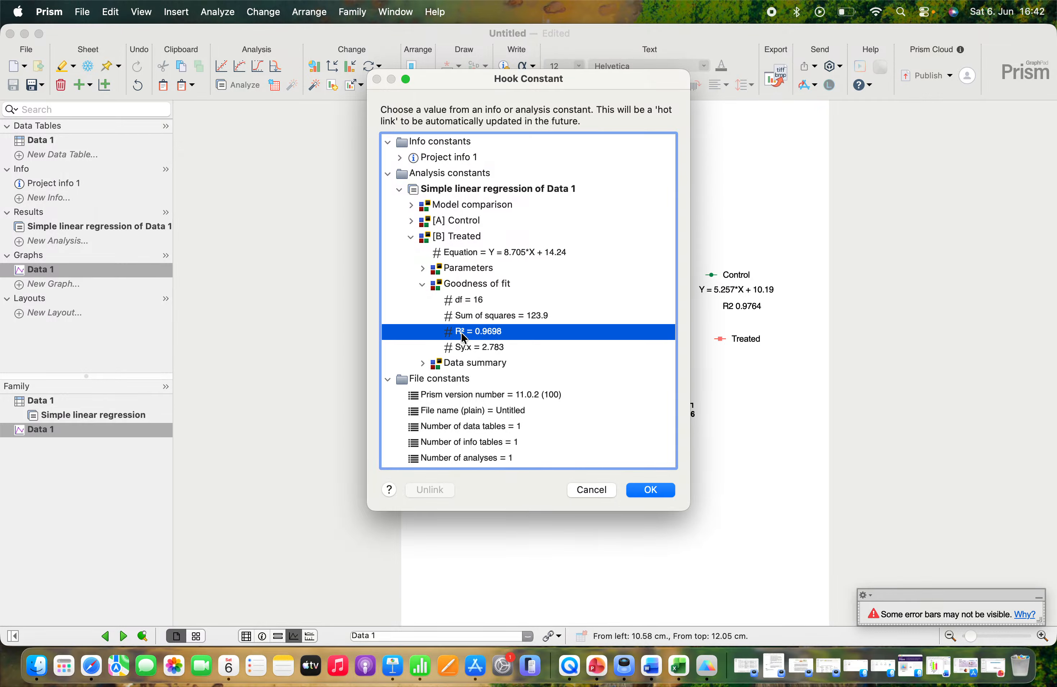
{"action": "left_click", "coordinate": [644, 494]}
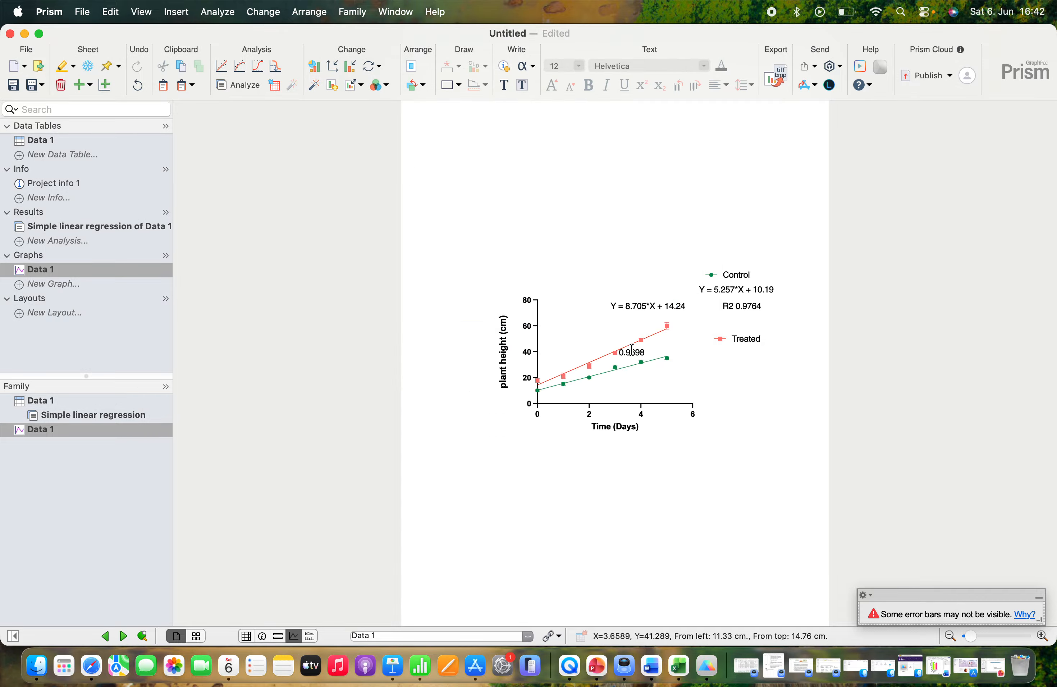
Step: Move the Treated equation beneath the Treated legend and place its R² value directly below the equation
{"action": "left_click_drag", "start_coordinate": [632, 349], "coordinate": [742, 375]}
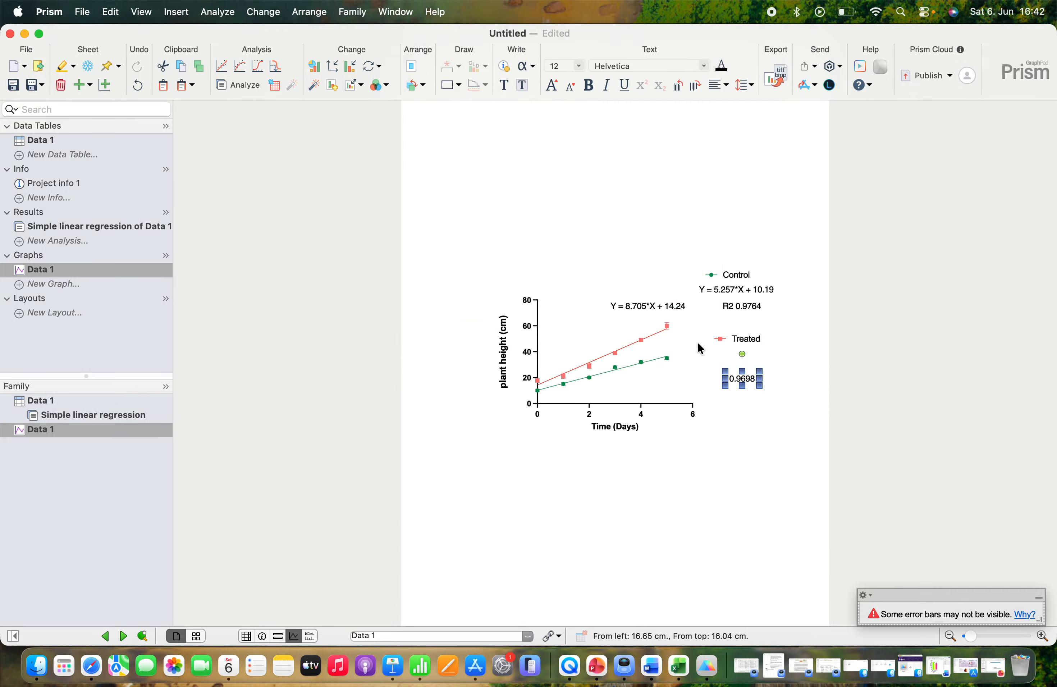
{"action": "left_click_drag", "start_coordinate": [649, 307], "coordinate": [765, 360]}
{"action": "left_click", "coordinate": [763, 405]}
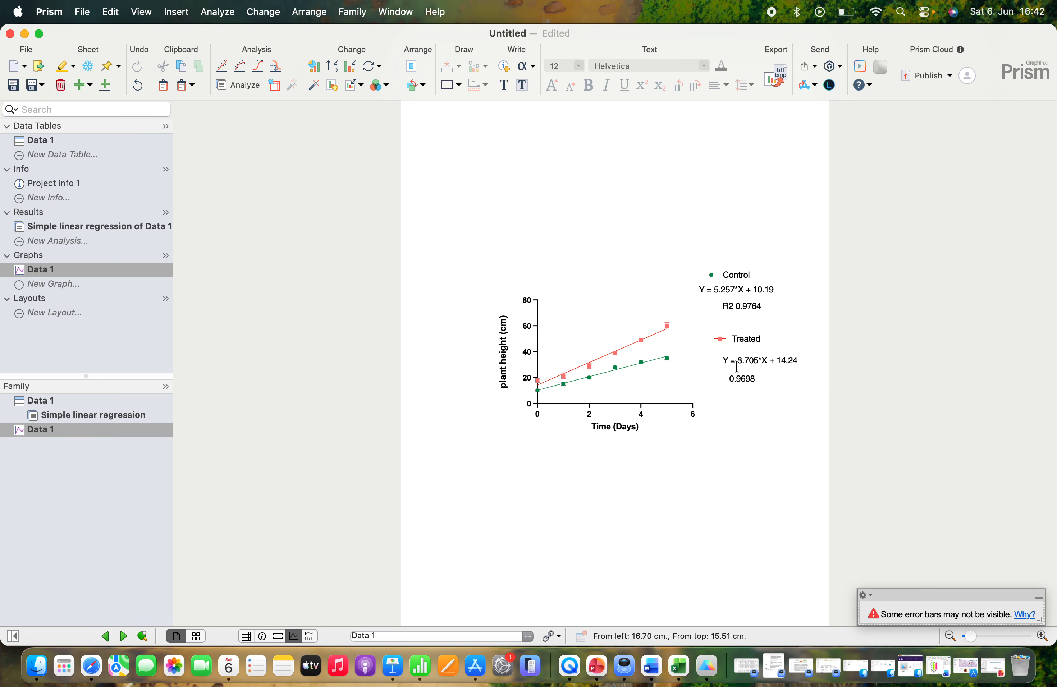
Step: Add the label "R2" in front of the Treated goodness-of-fit value
{"action": "left_click", "coordinate": [733, 383]}
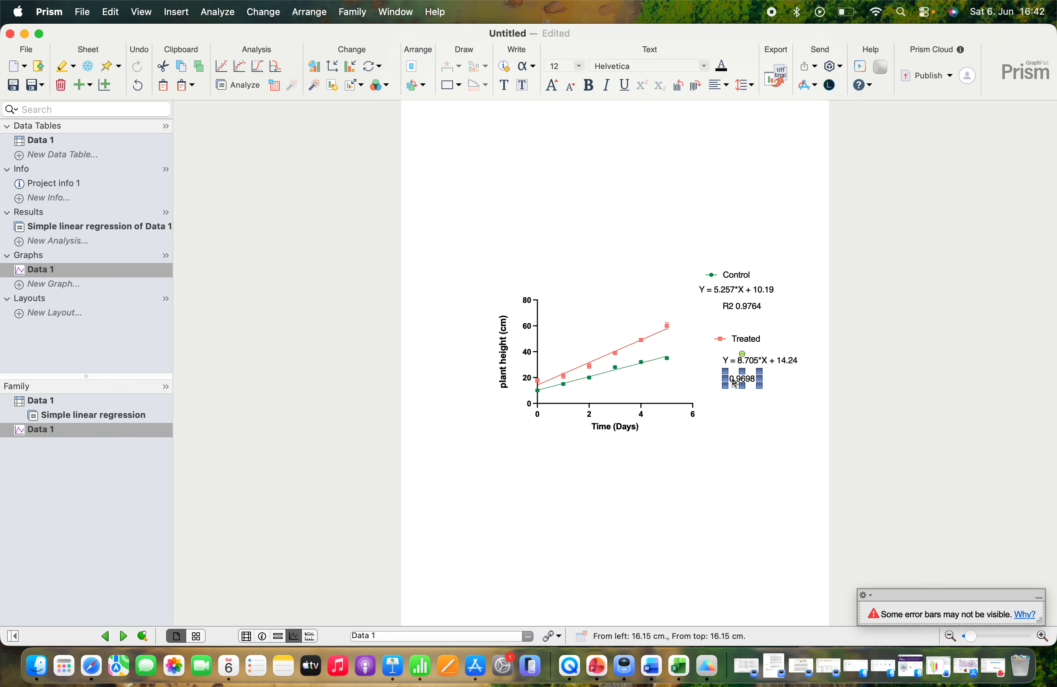
{"action": "left_click", "coordinate": [732, 379]}
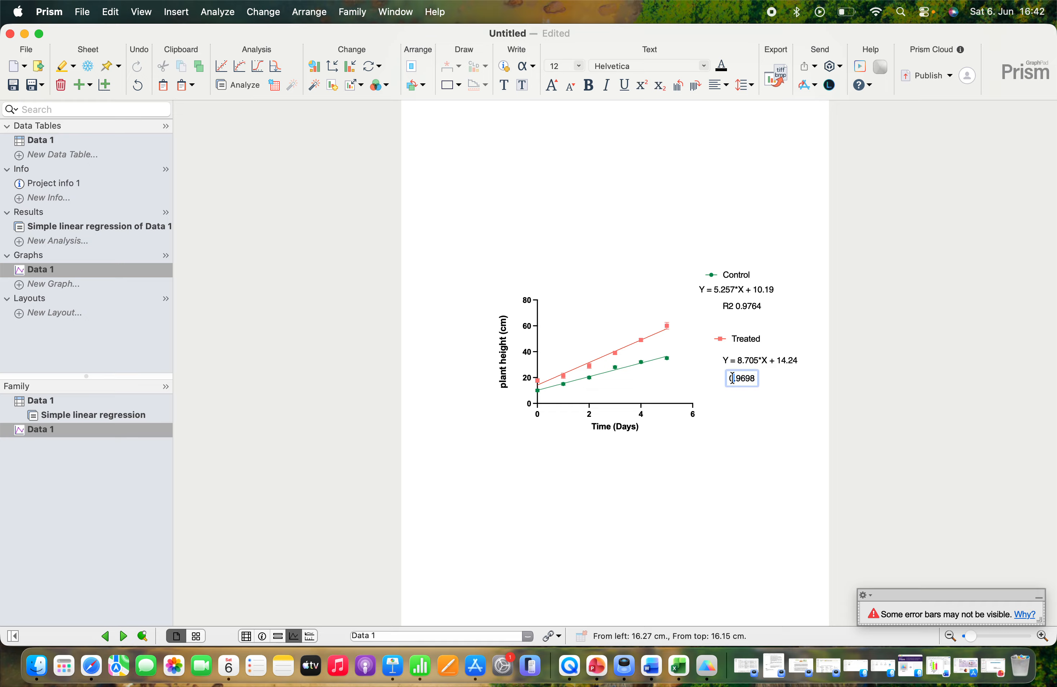
{"action": "type", "text": "R2"}
{"action": "left_click", "coordinate": [741, 438]}
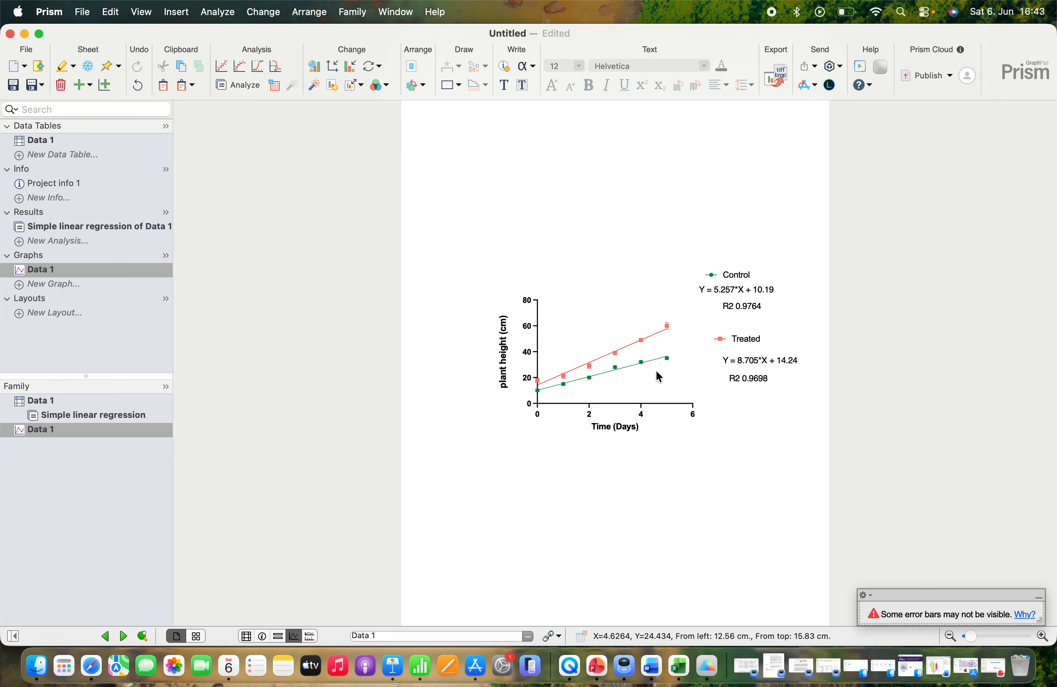
Step: Draw a vertical bracket with text between the ends of the Treated and Control lines and set its label to **
{"action": "mouse_move", "coordinate": [651, 340]}
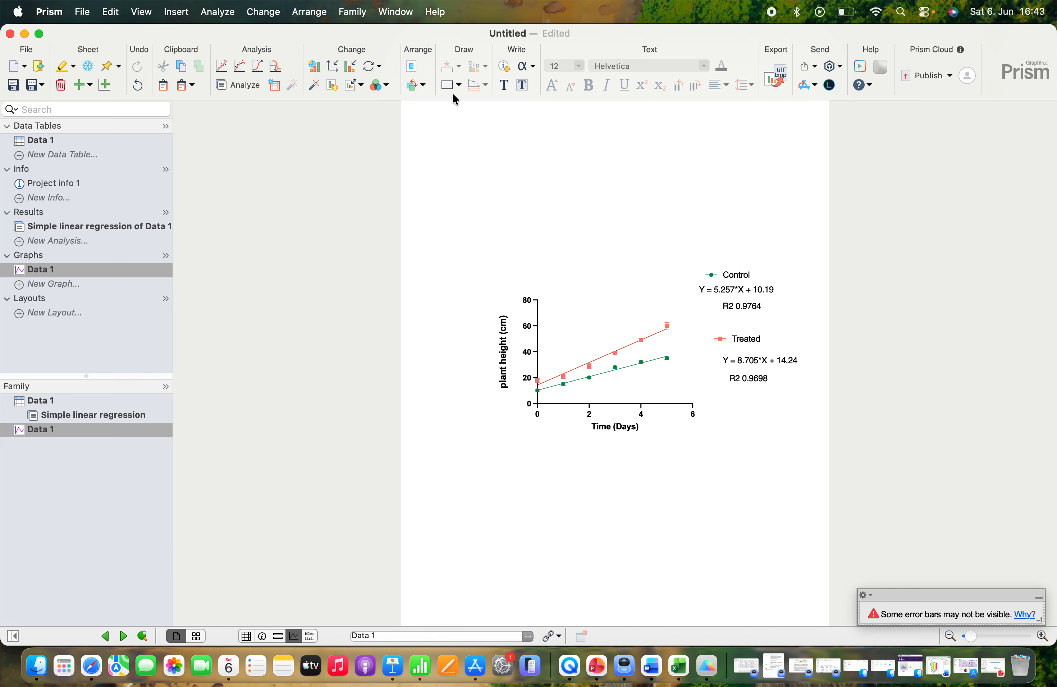
{"action": "left_click", "coordinate": [460, 84]}
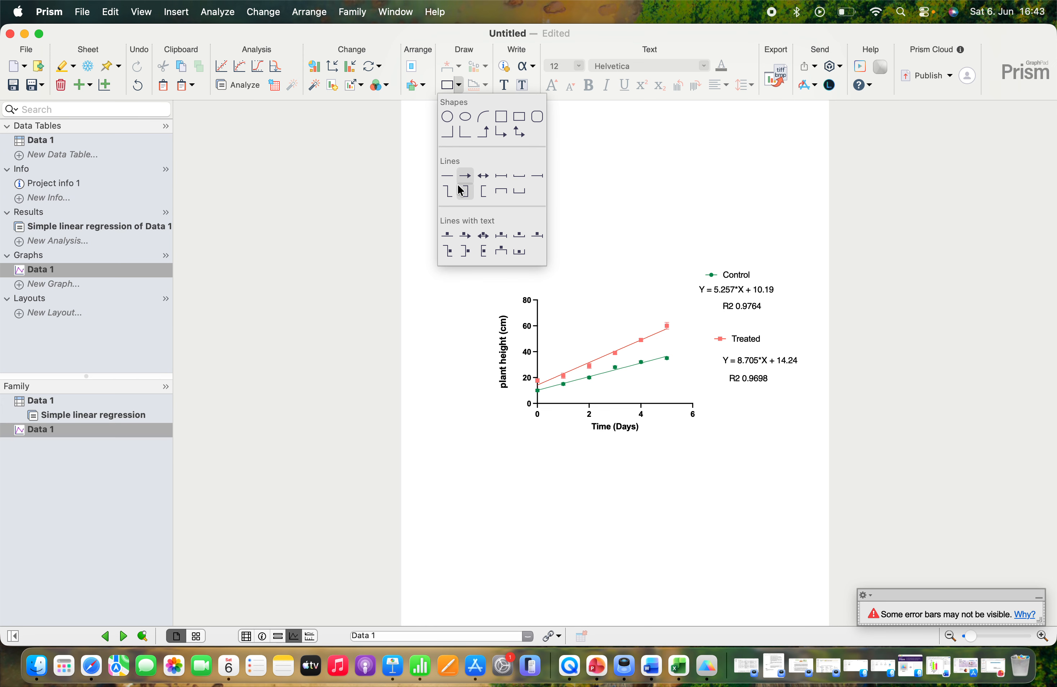
{"action": "left_click", "coordinate": [465, 252]}
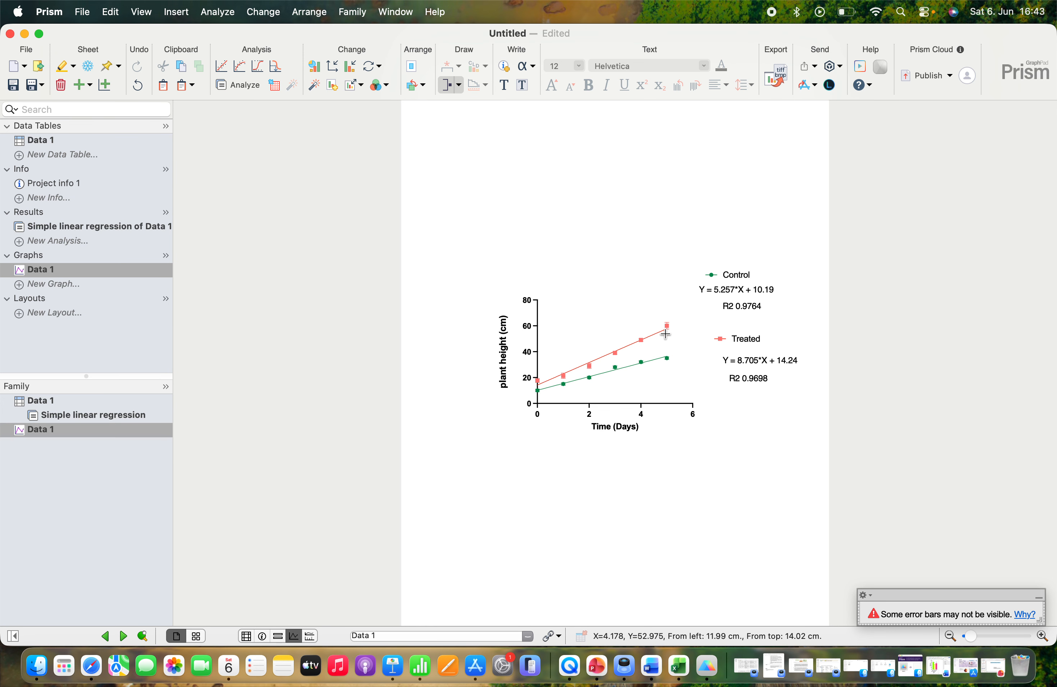
{"action": "left_click_drag", "start_coordinate": [685, 325], "coordinate": [681, 362]}
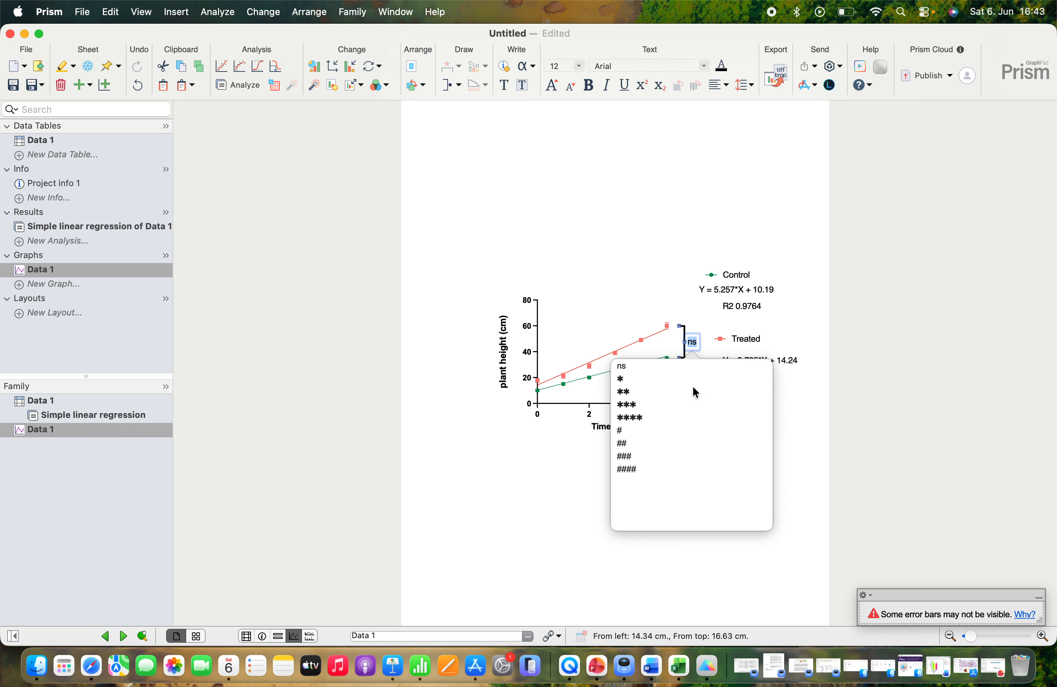
{"action": "left_click", "coordinate": [620, 395]}
{"action": "left_click", "coordinate": [654, 469]}
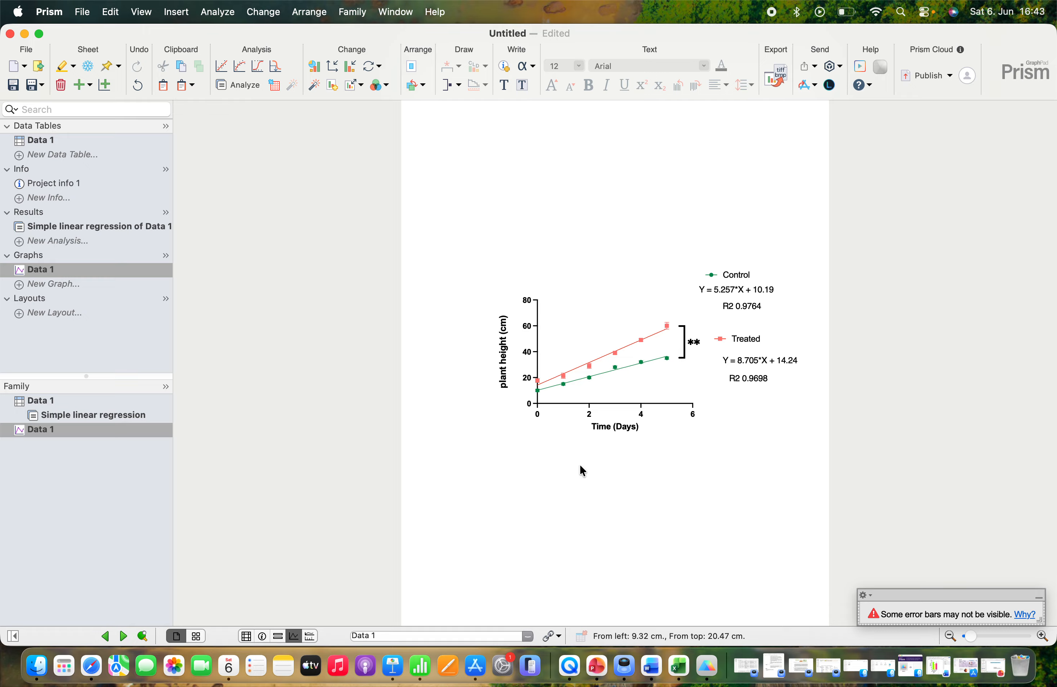
Step: Export the graph to Downloads as Data 1 in TIF format, replacing the existing file, and open the exported image
{"action": "left_click", "coordinate": [773, 82]}
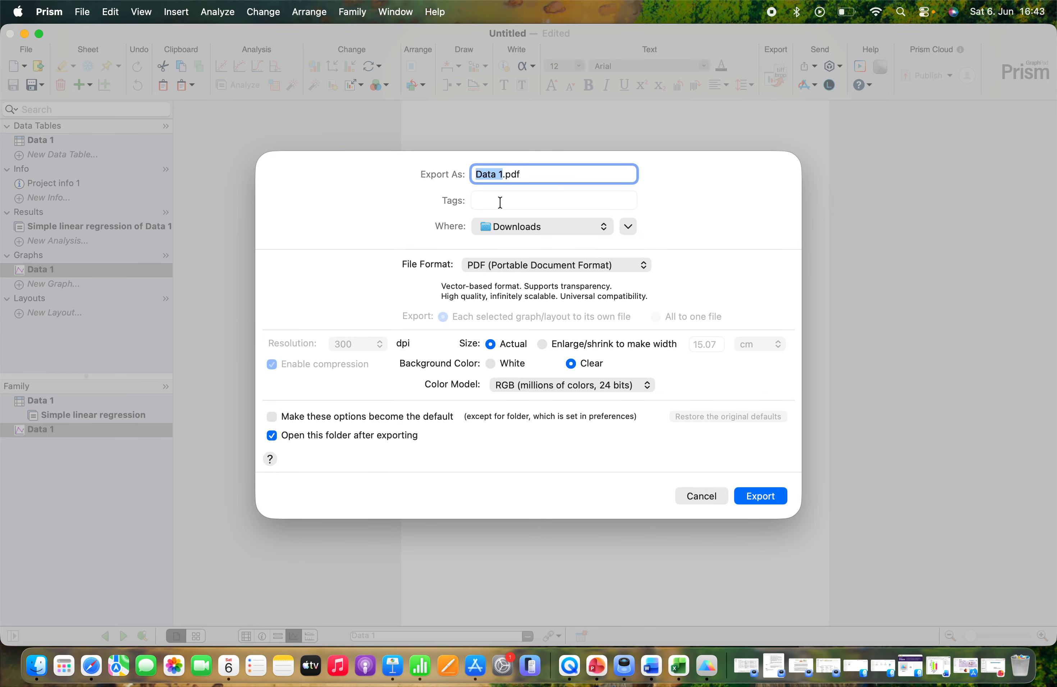
{"action": "left_click", "coordinate": [507, 266]}
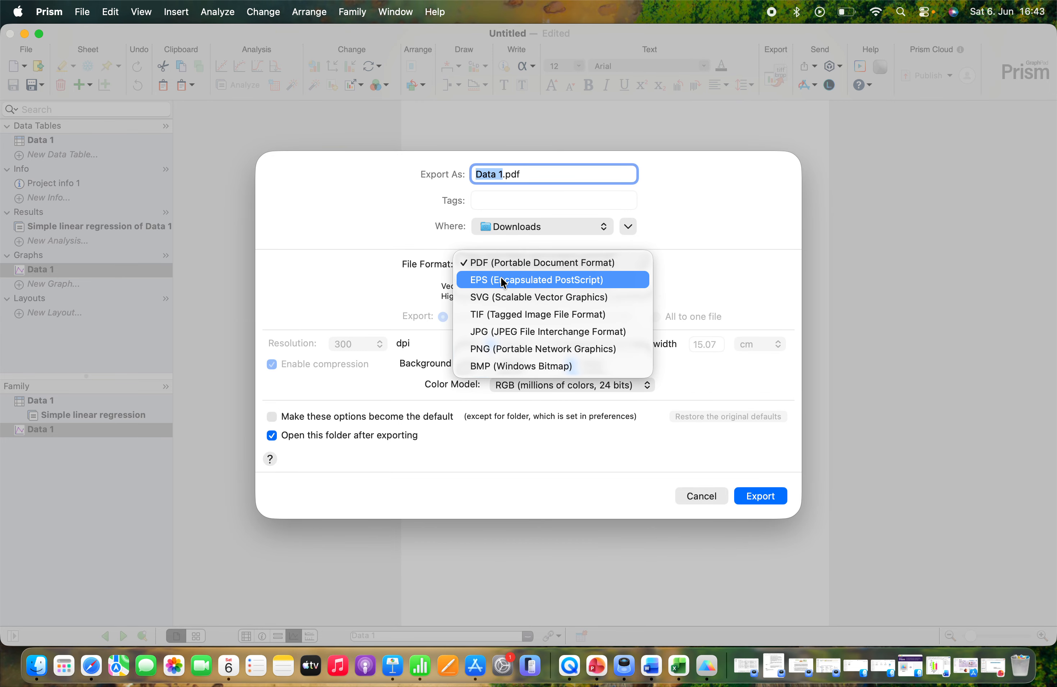
{"action": "left_click", "coordinate": [482, 315]}
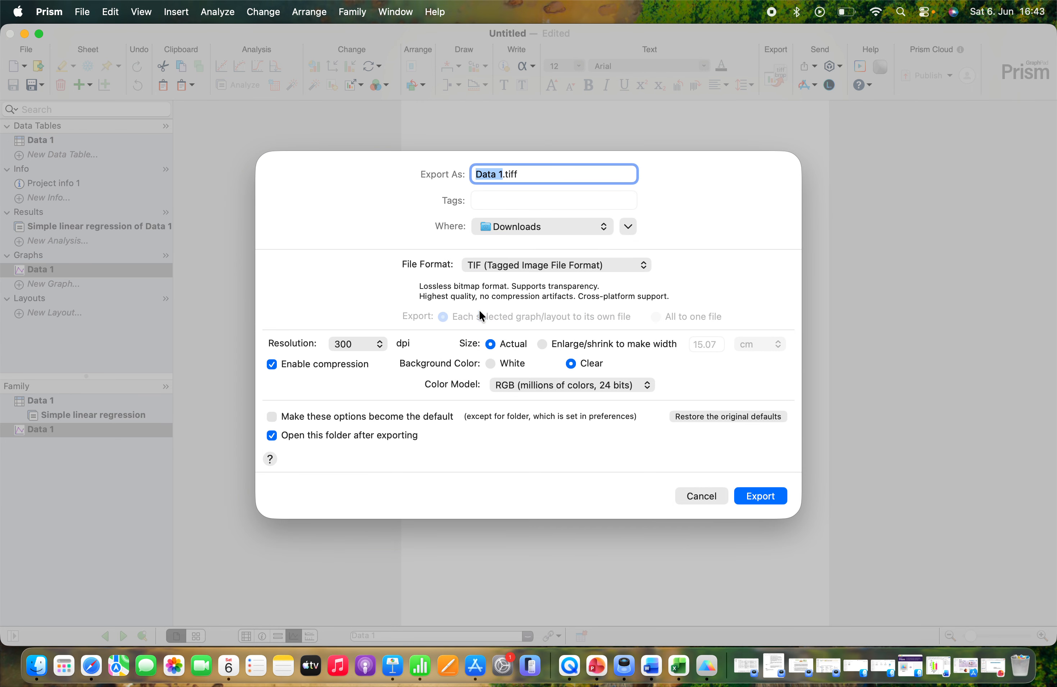
{"action": "left_click", "coordinate": [769, 496]}
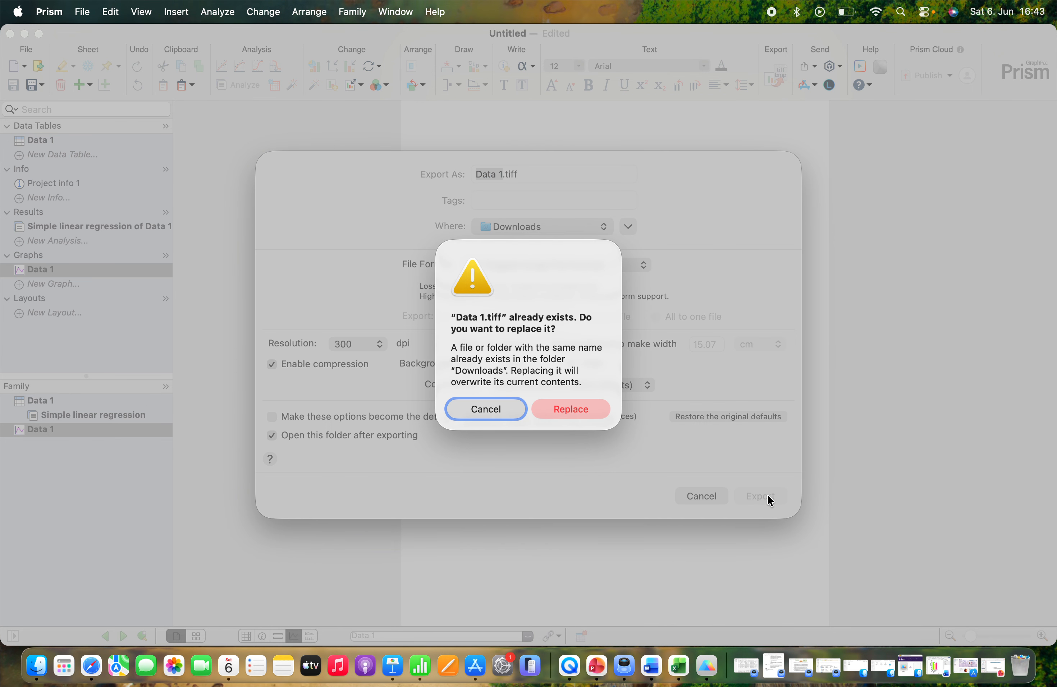
{"action": "left_click", "coordinate": [564, 417]}
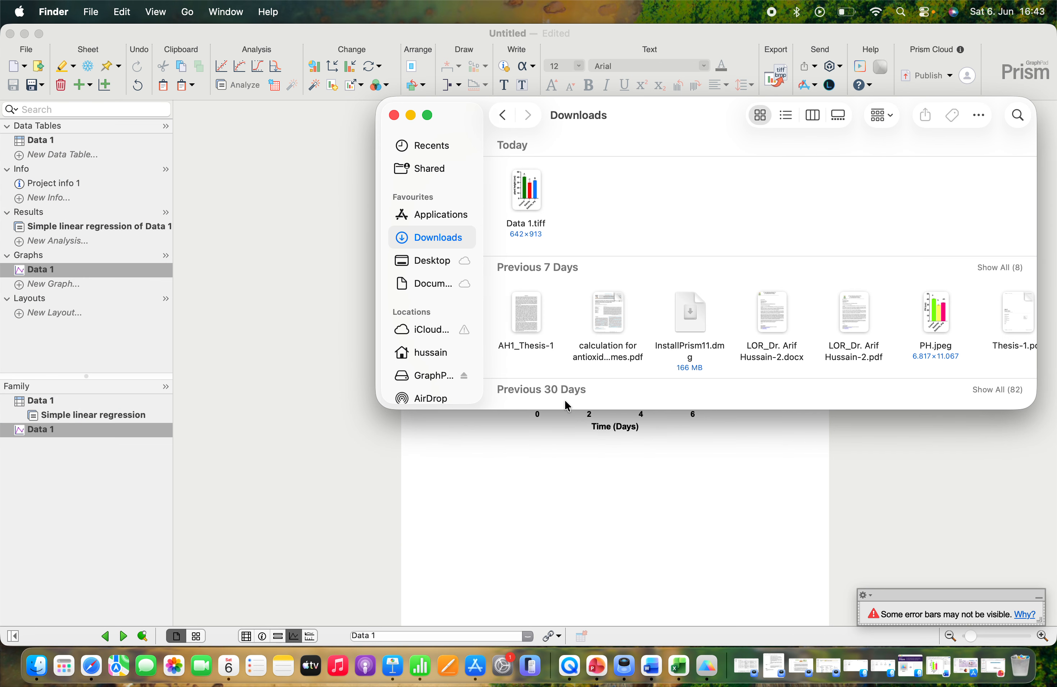
{"action": "double_click", "coordinate": [521, 186]}
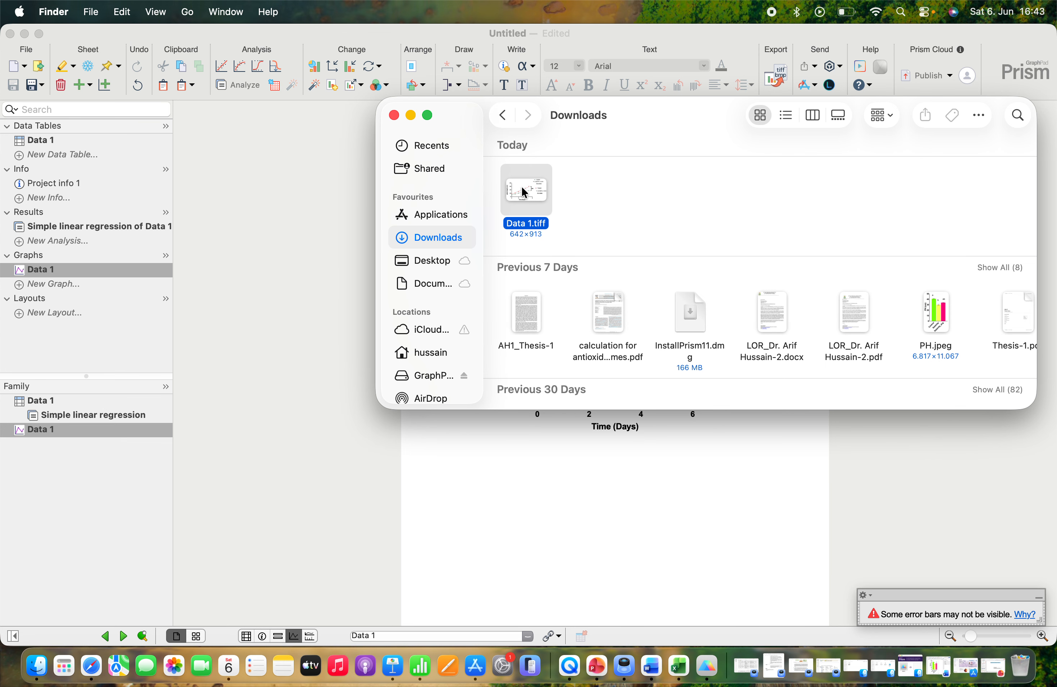